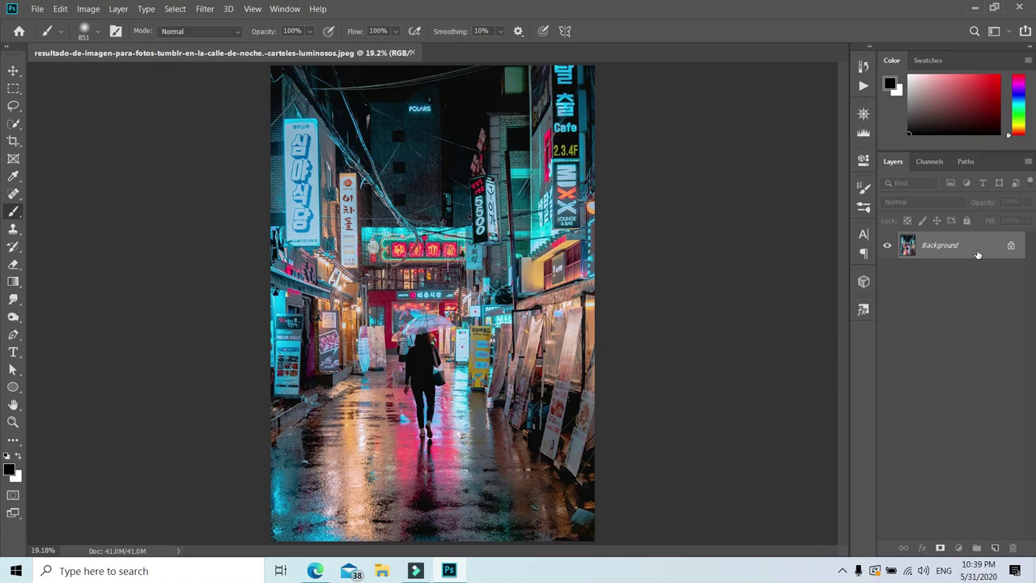
Step: Duplicate the neon street photo's Background layer into Layer 1 with Ctrl+J
key(ctrl+j)
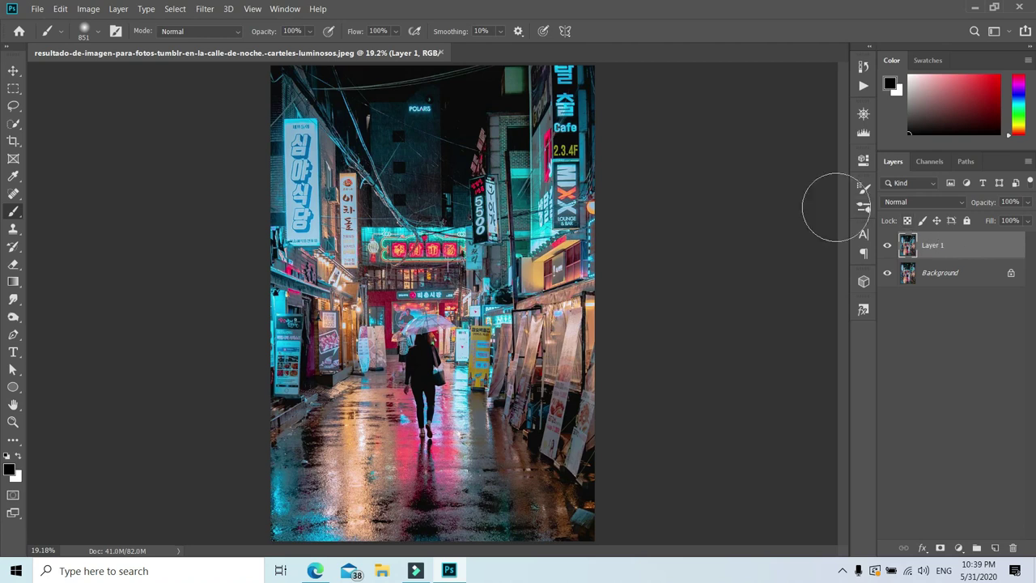
Step: In Camera Raw, set Temperature -8, Tint +43, Highlights -48, Shadows +71, Whites +20 and lower Clarity slightly
click(205, 9)
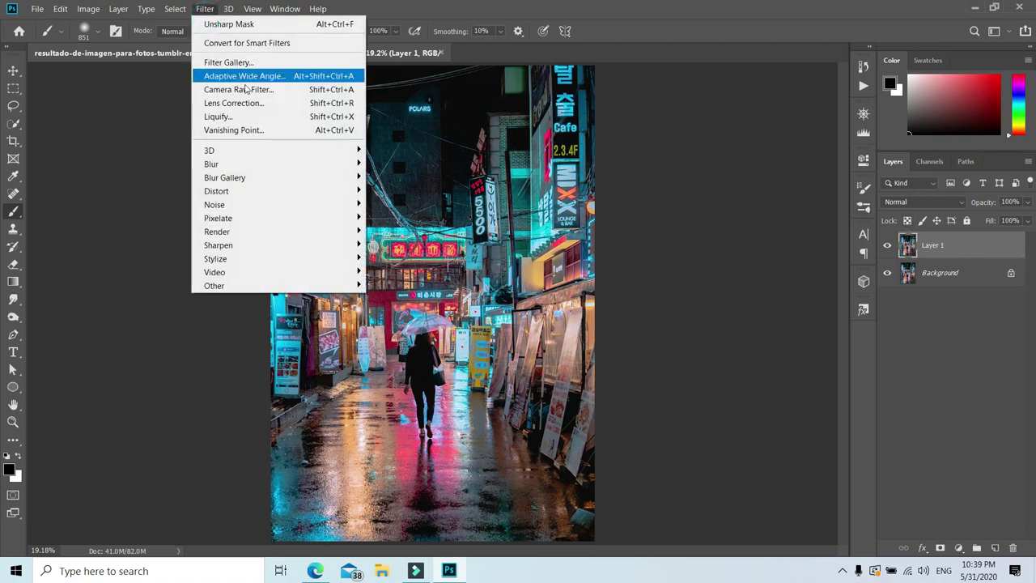
click(303, 91)
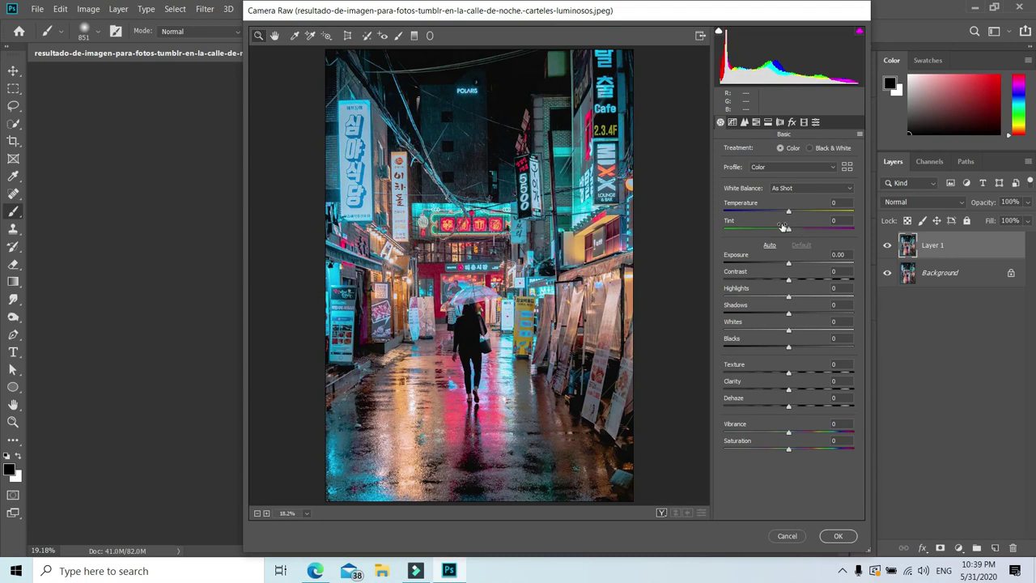
drag(789, 215, 782, 215)
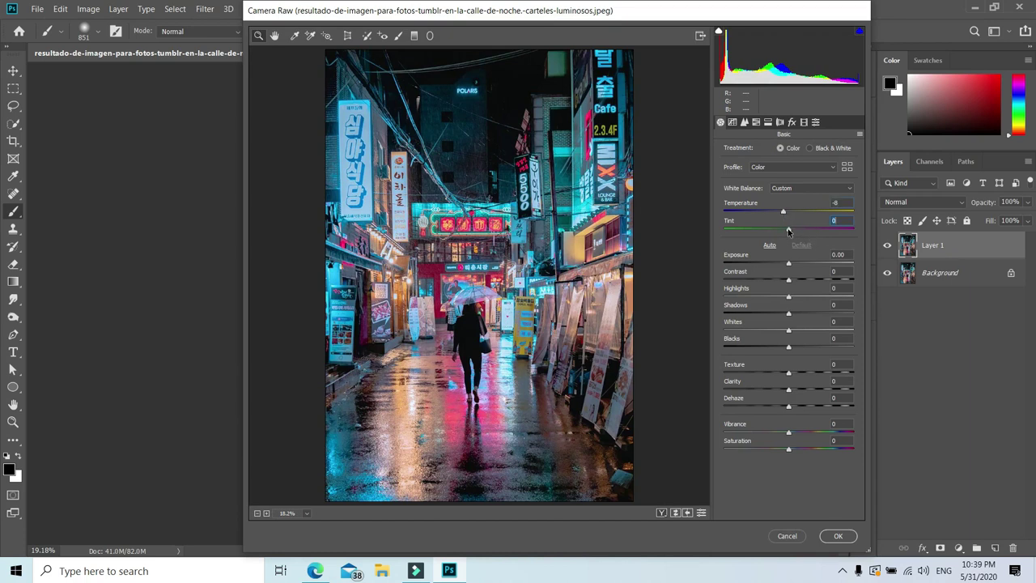
drag(788, 231, 802, 233)
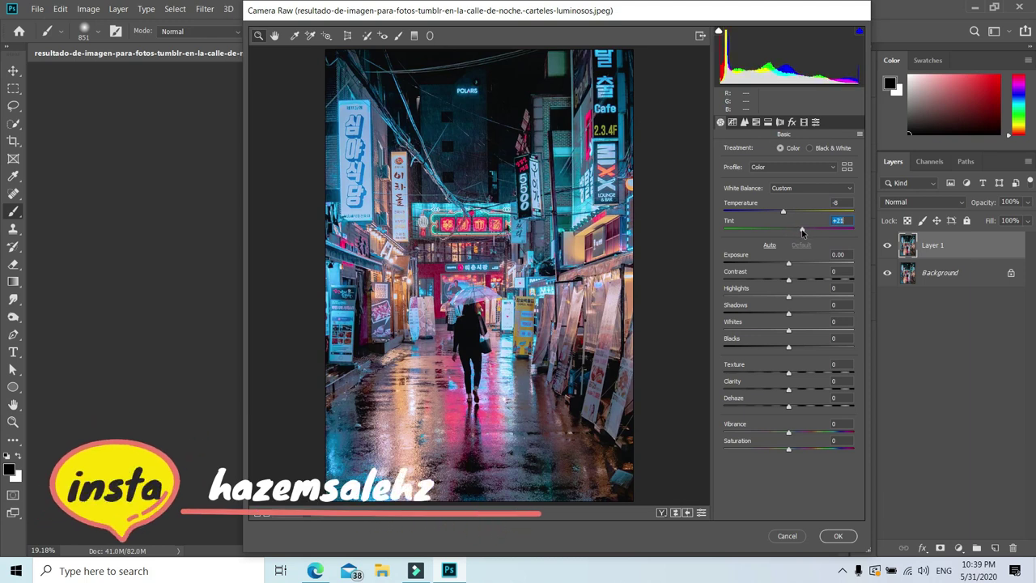
drag(806, 233, 816, 233)
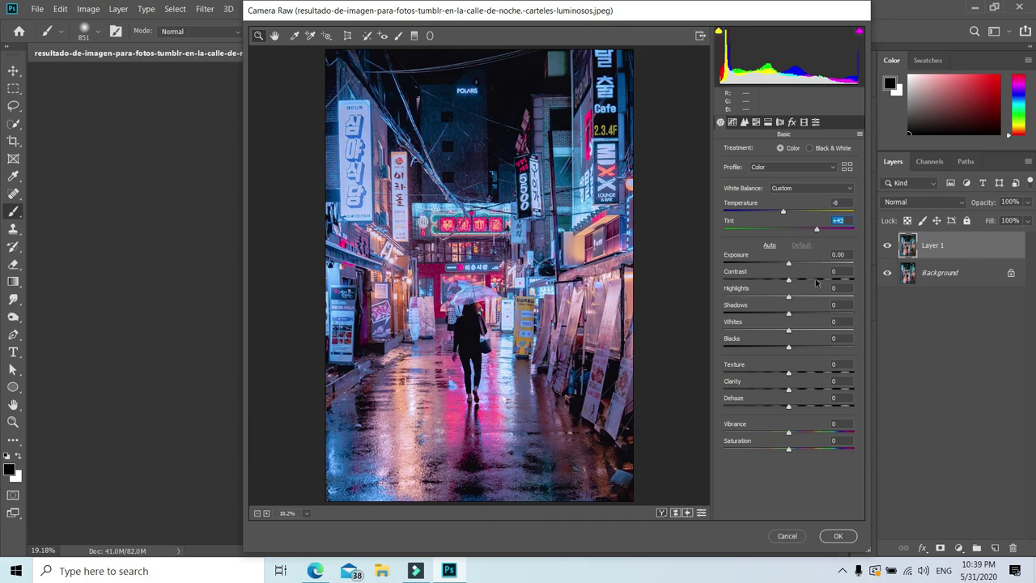
drag(789, 298, 754, 298)
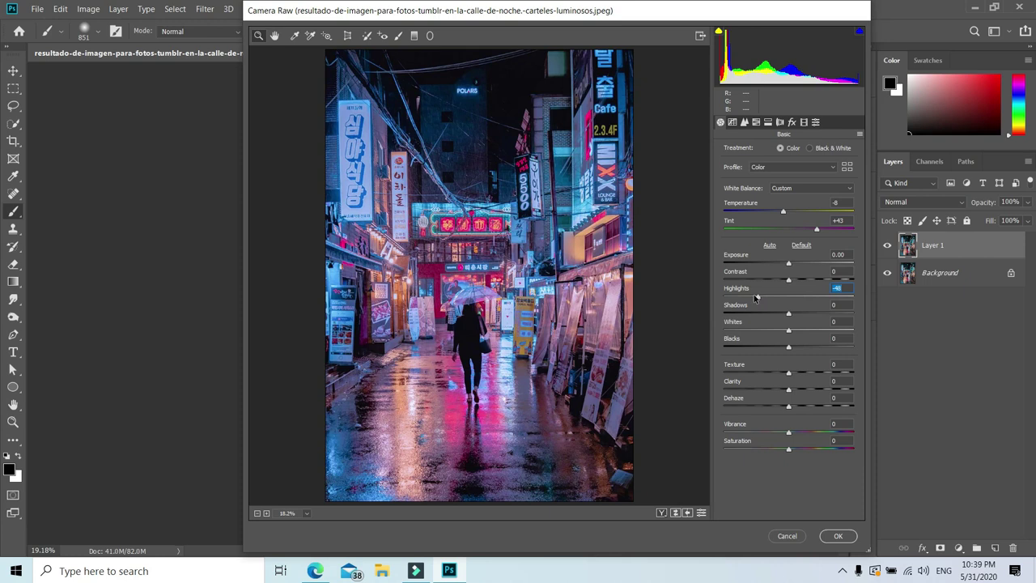
click(789, 317)
drag(789, 317, 835, 318)
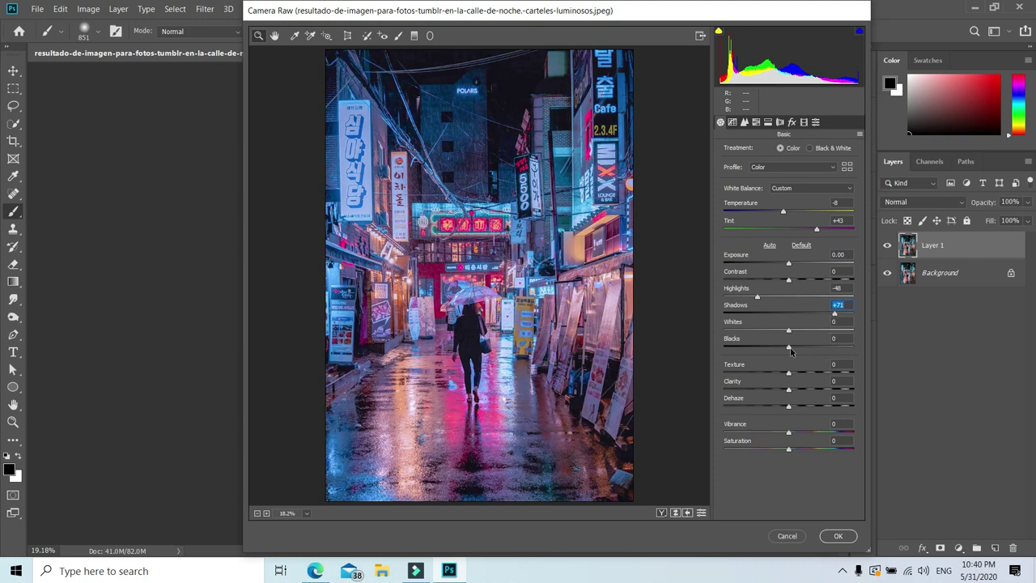
drag(789, 331, 804, 333)
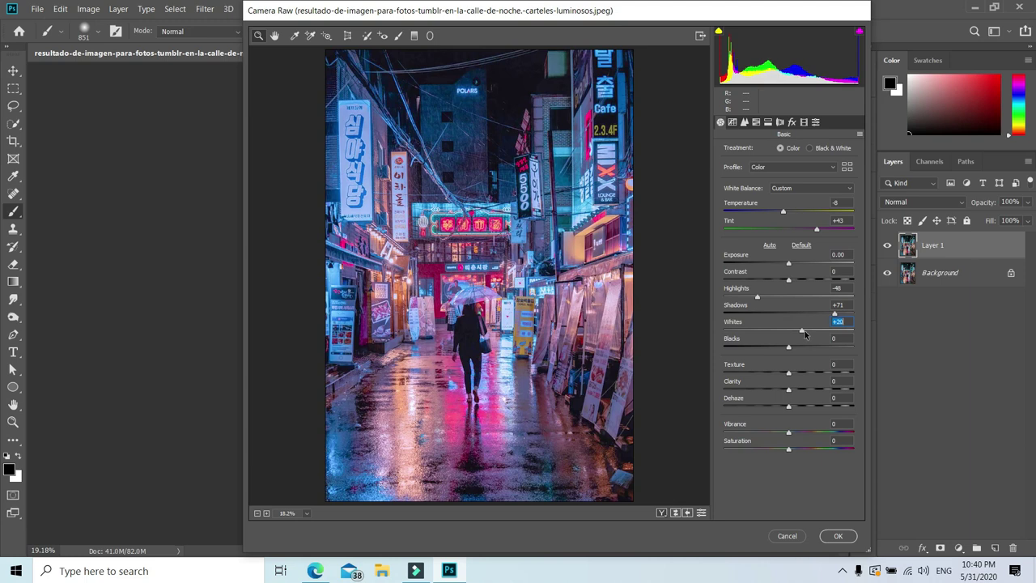
click(786, 390)
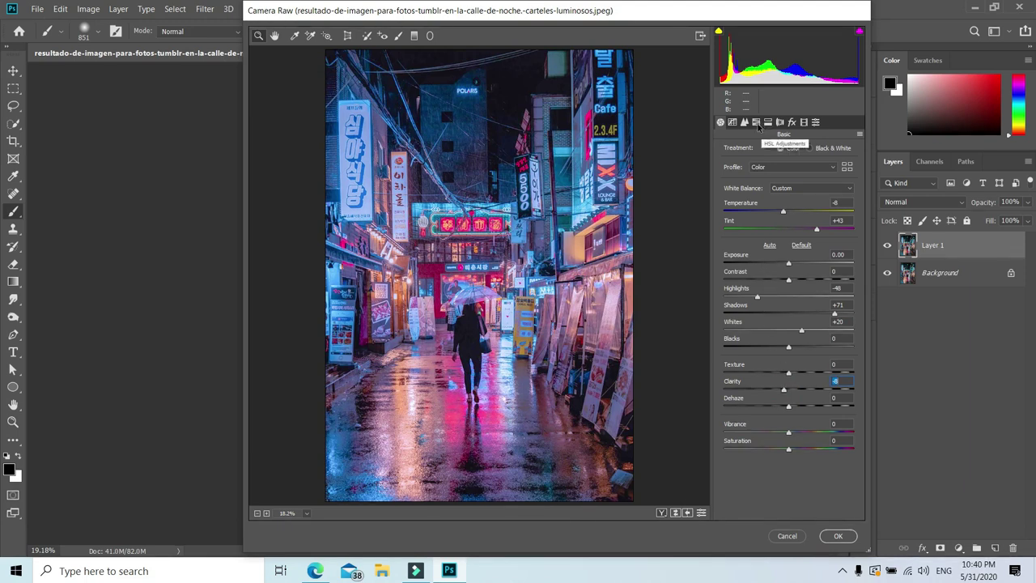
Step: Split-tone the street with highlights Hue 290 / Saturation 32 and shadows Hue 237 / Saturation 21
click(756, 122)
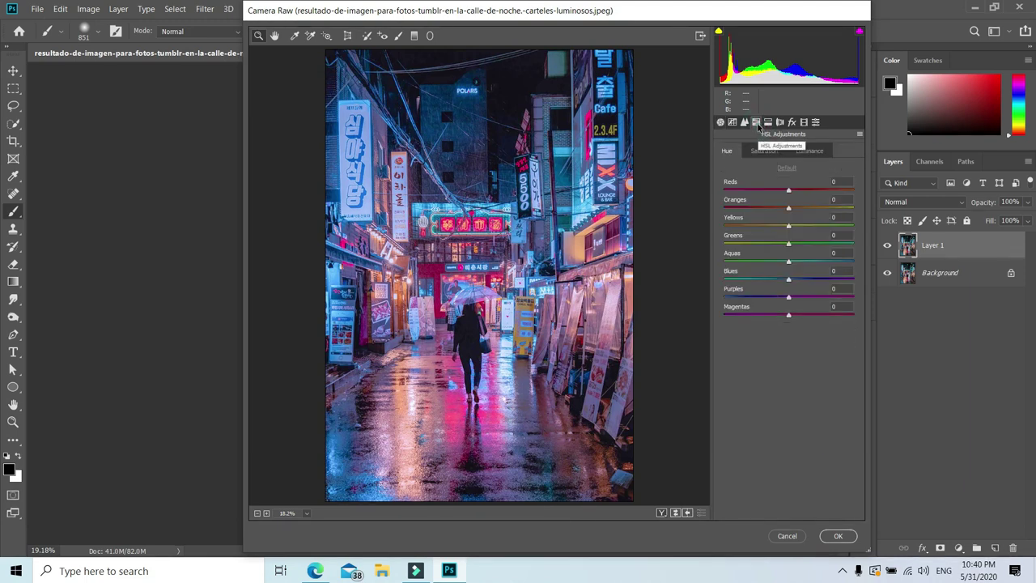
click(768, 122)
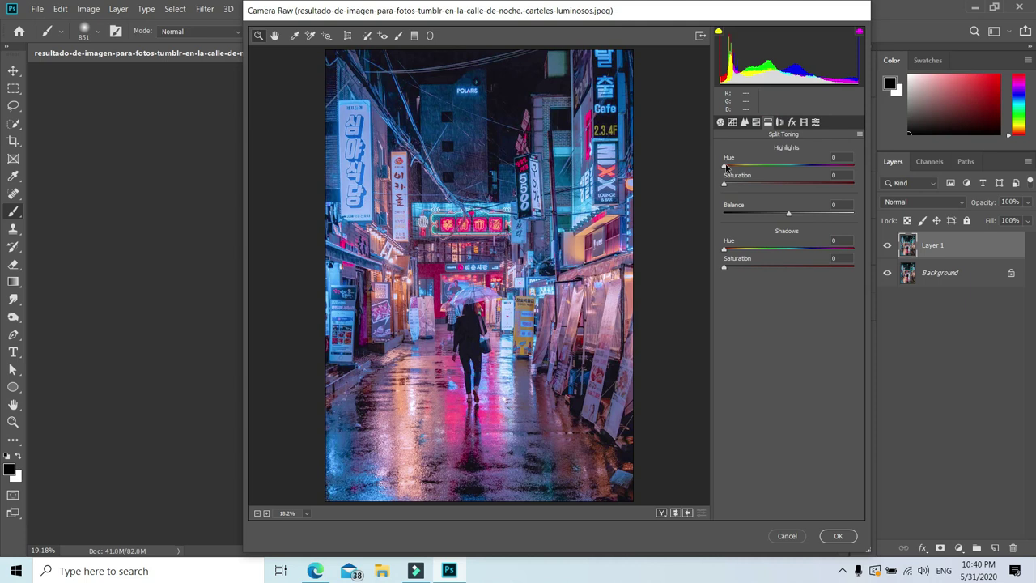
drag(724, 166, 737, 167)
drag(737, 168, 831, 166)
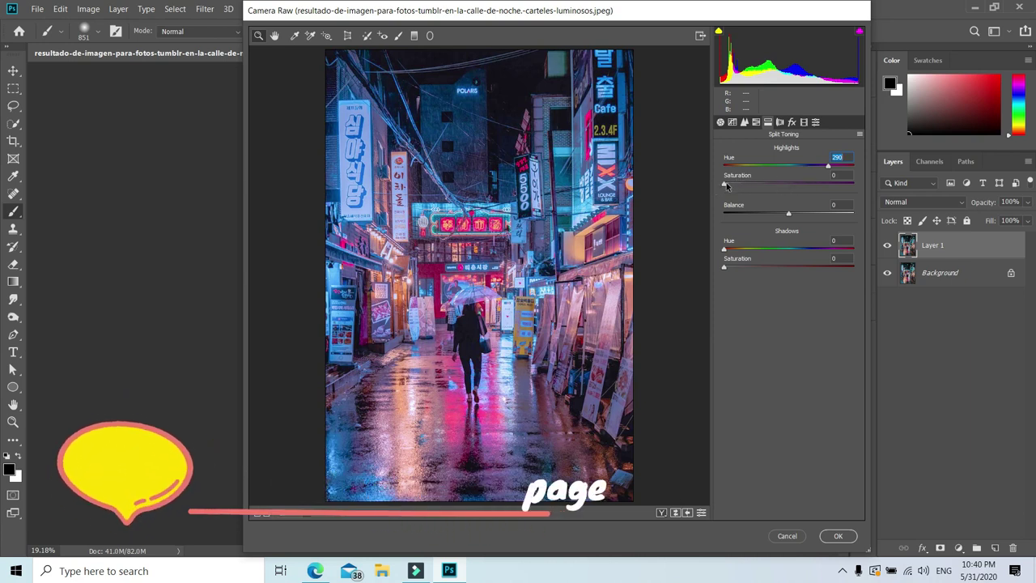
drag(725, 186, 766, 187)
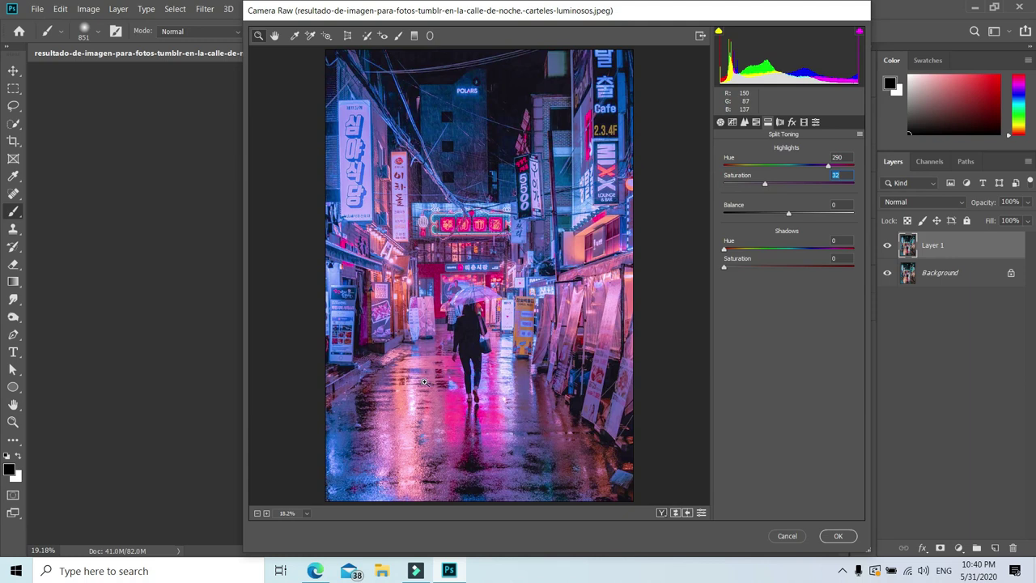
drag(724, 249, 804, 251)
drag(724, 267, 750, 270)
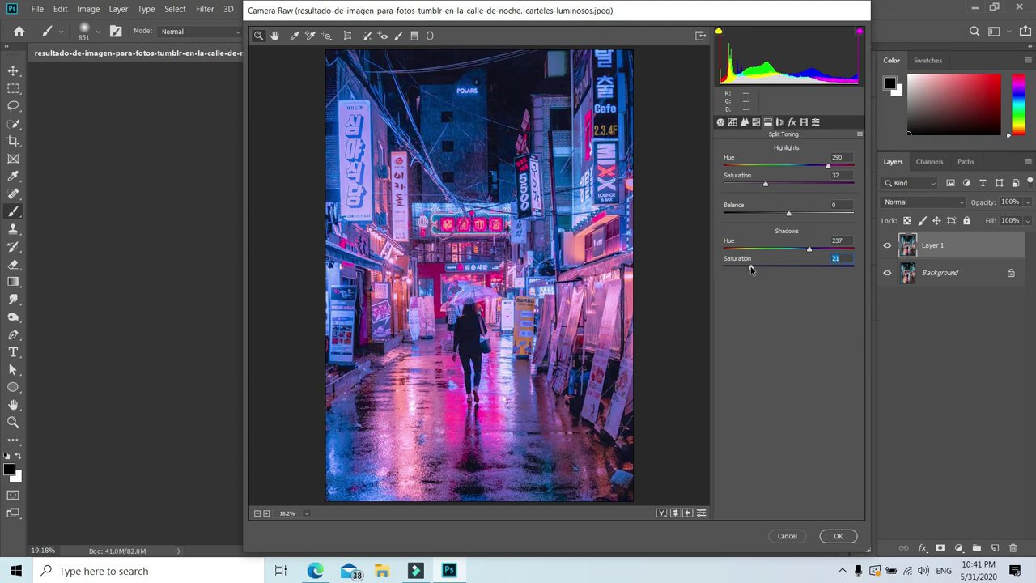
Step: Add a negative vignette to darken the edges and apply the Camera Raw grade
click(792, 122)
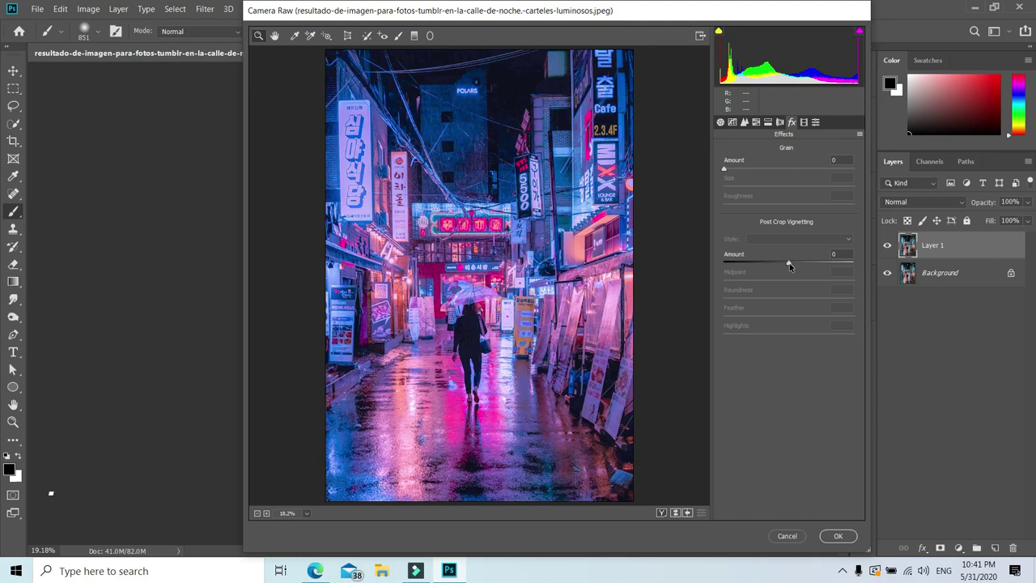
drag(790, 267, 760, 265)
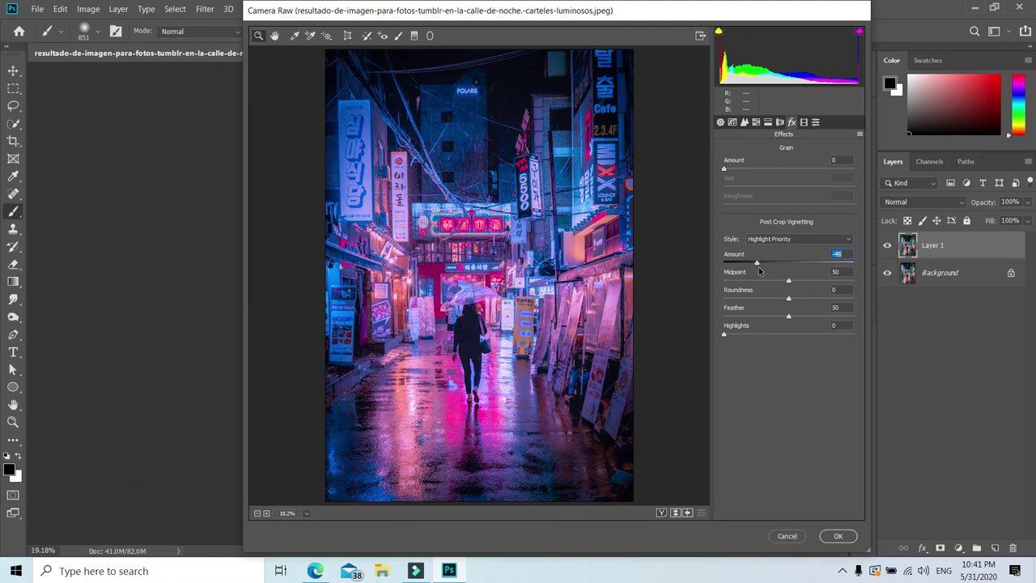
click(838, 536)
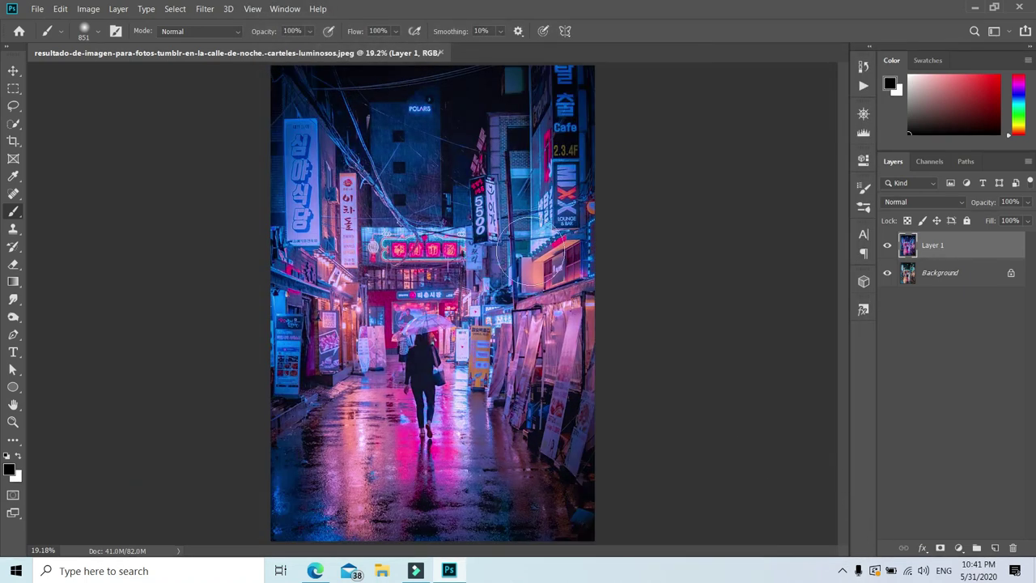
Step: Toggle Layer 1's visibility to compare the grade against the original photo
click(887, 247)
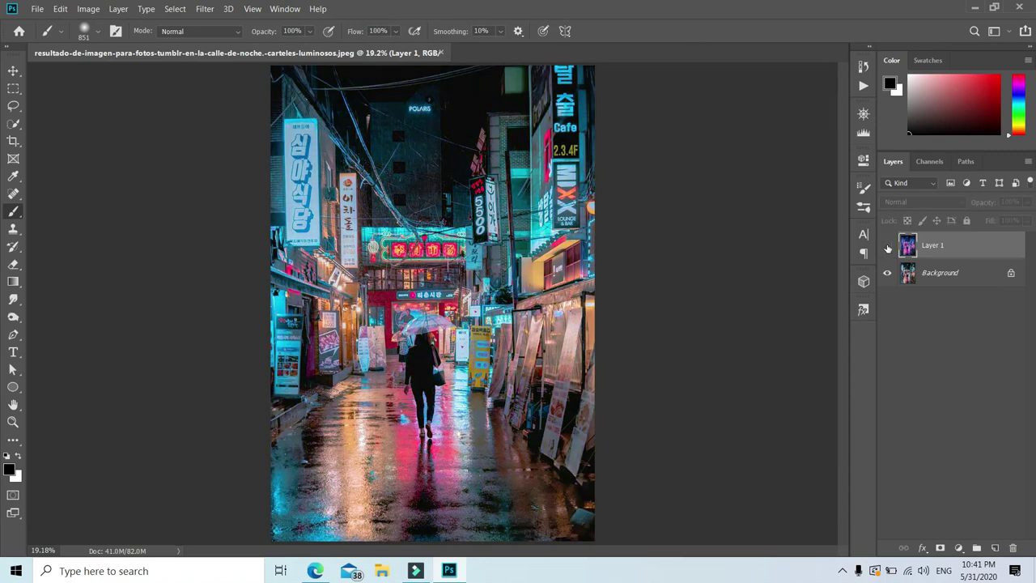
click(887, 247)
click(888, 247)
click(887, 247)
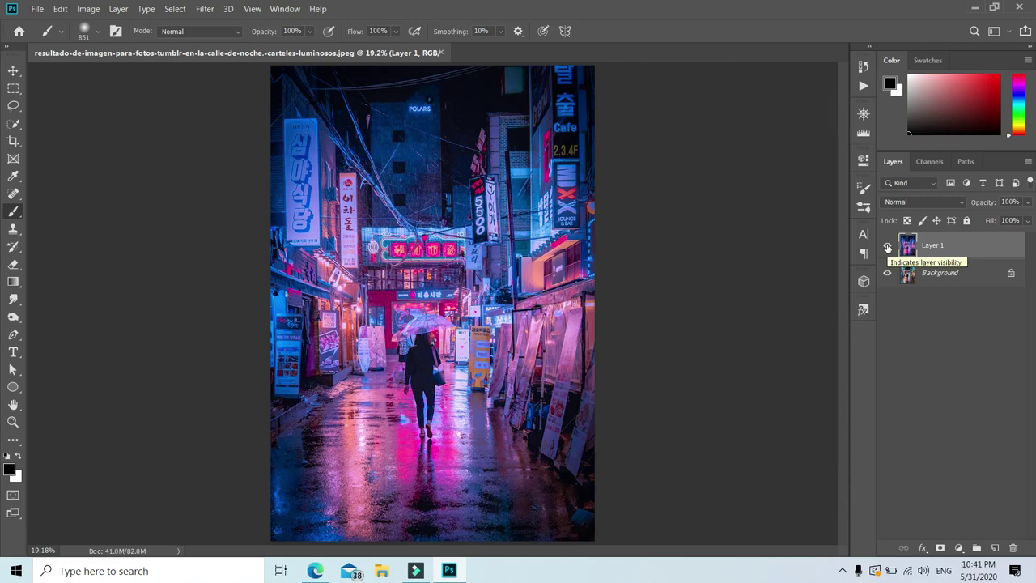
Step: Add a Levels adjustment layer with input black 18, midtones 0.65 and output black 20
click(958, 548)
click(950, 365)
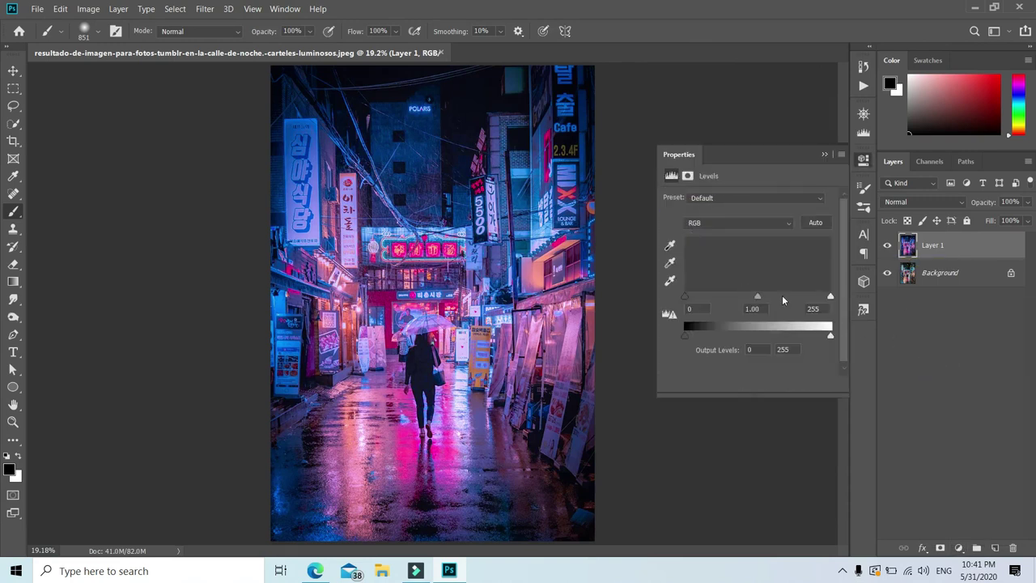
drag(686, 299, 694, 301)
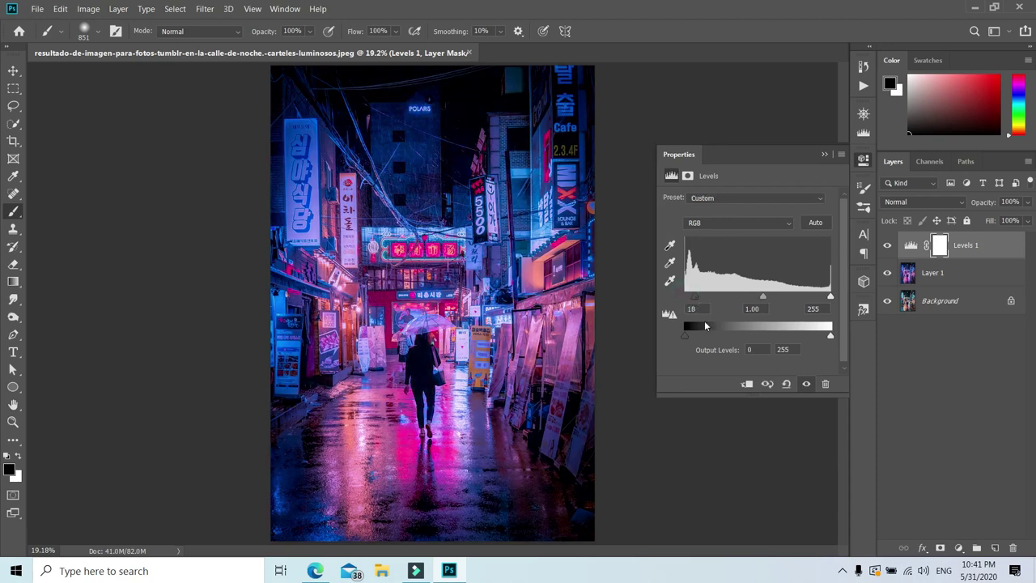
drag(765, 297, 770, 297)
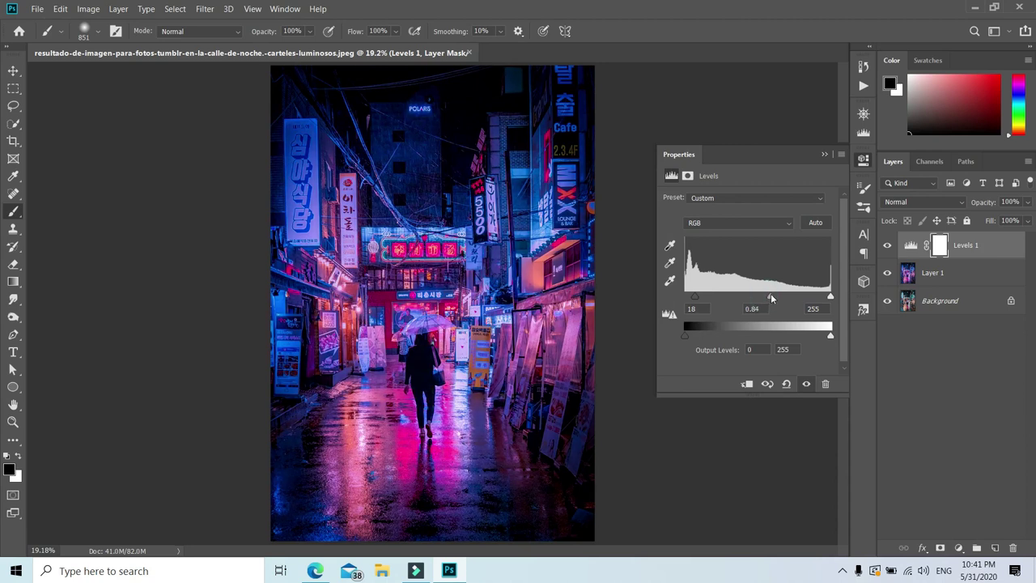
drag(774, 299, 780, 298)
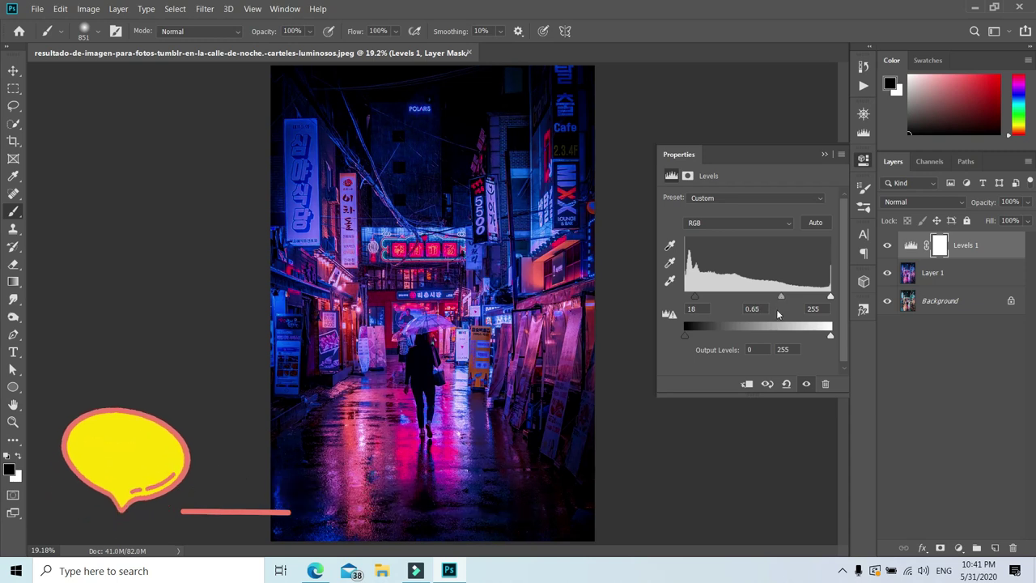
drag(687, 335, 697, 336)
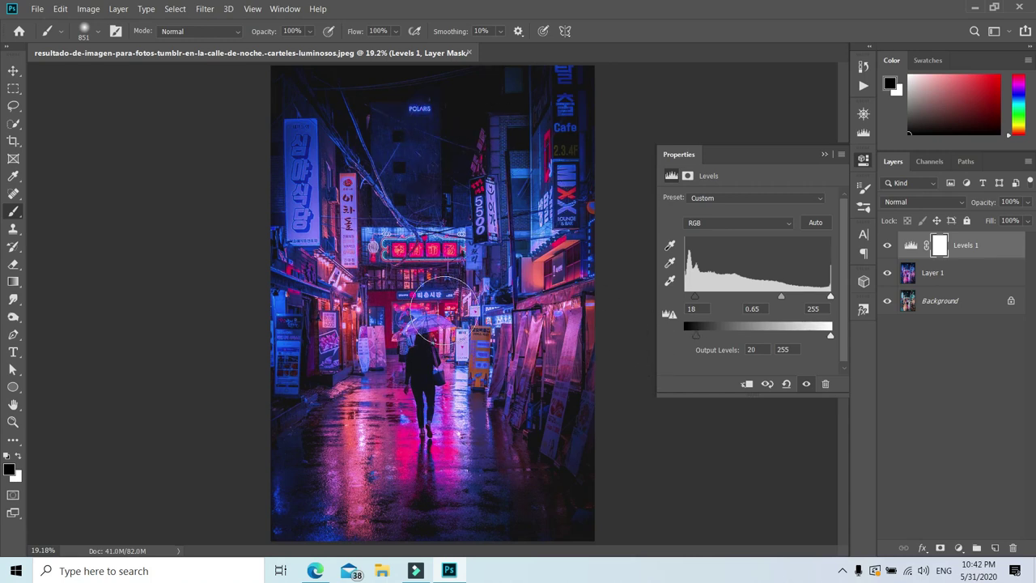
Step: Close the Levels properties and add a new empty Layer 2 on top, keeping it selected
click(824, 155)
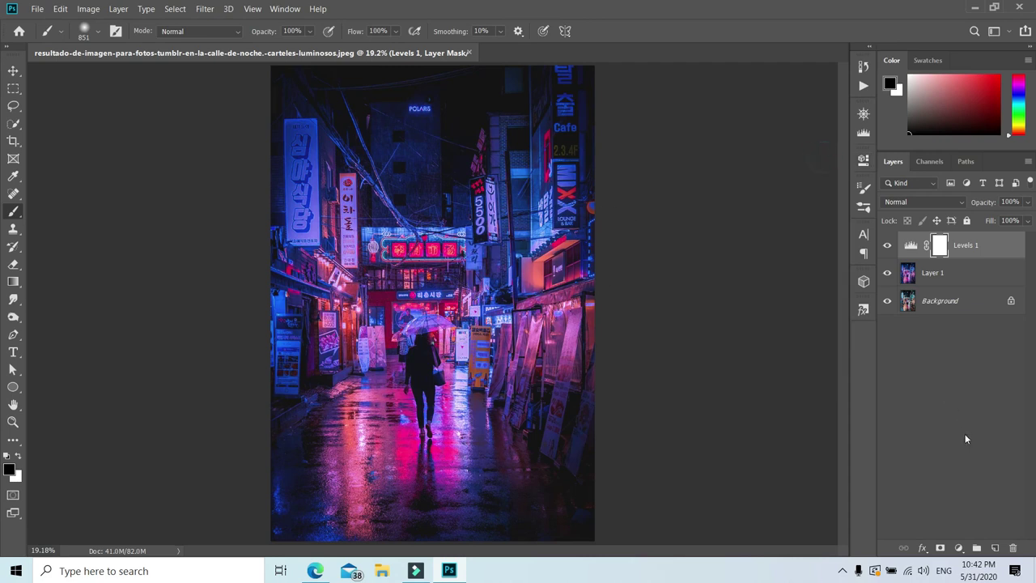
click(997, 548)
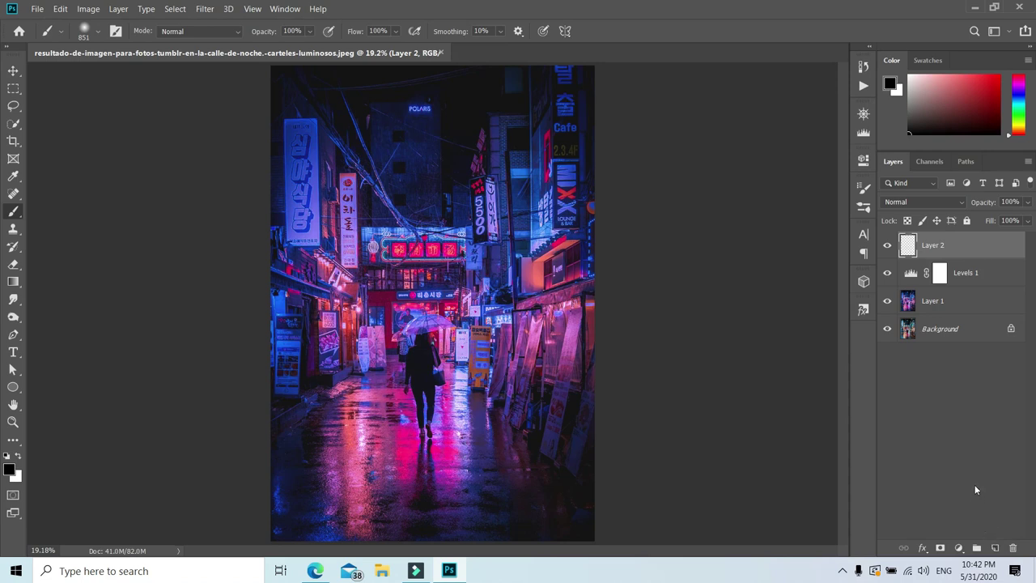
click(911, 301)
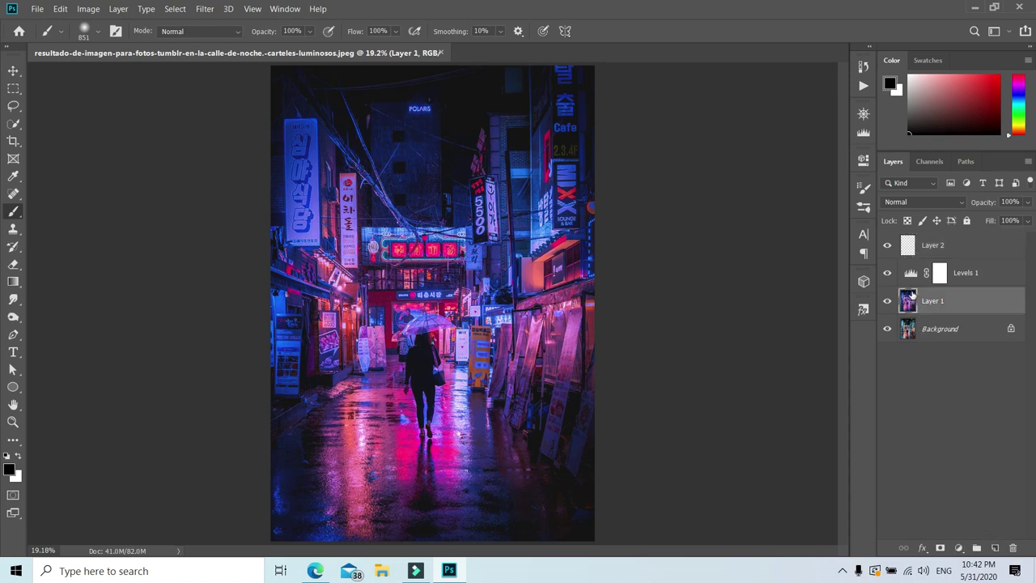
click(915, 246)
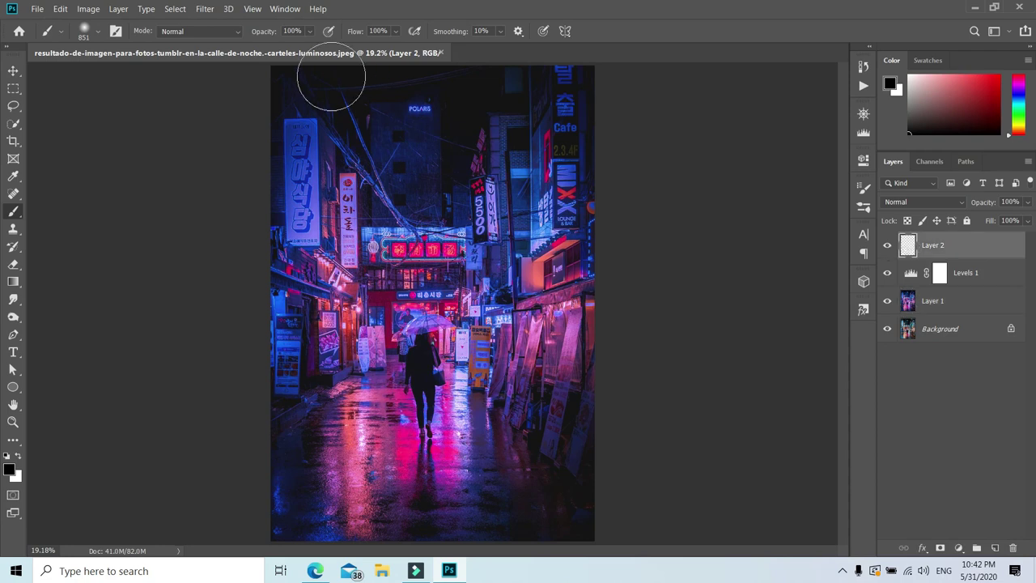
Step: Select the brightest areas with Color Range set to Highlights, Fuzziness 0 and Range about 217
click(176, 9)
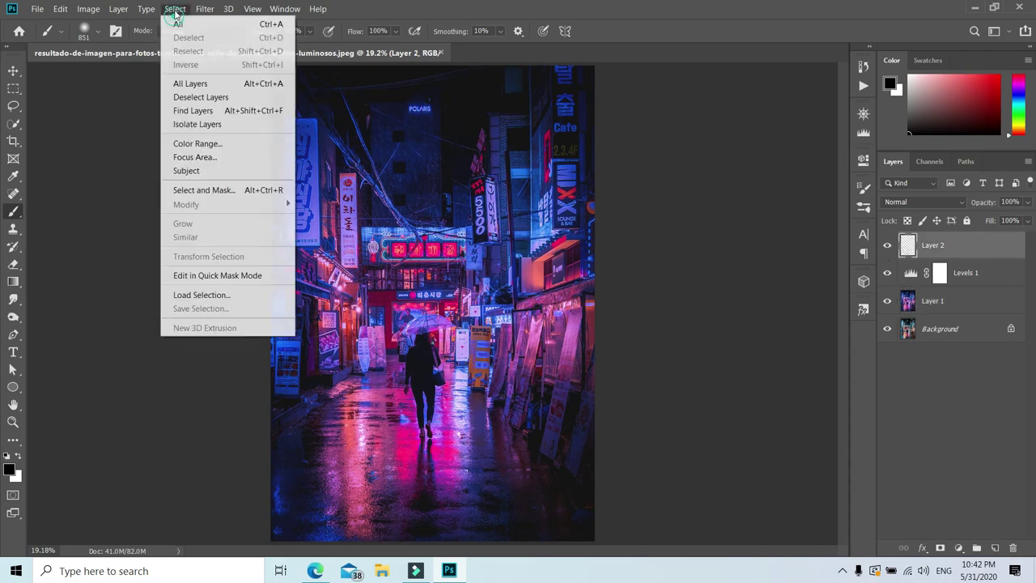
click(194, 144)
drag(491, 47, 661, 50)
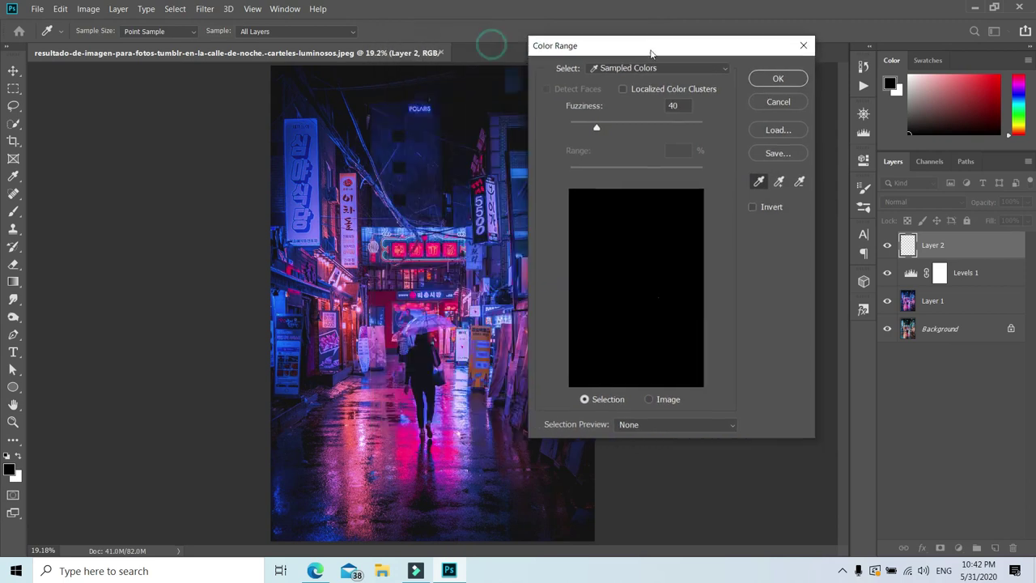
click(661, 65)
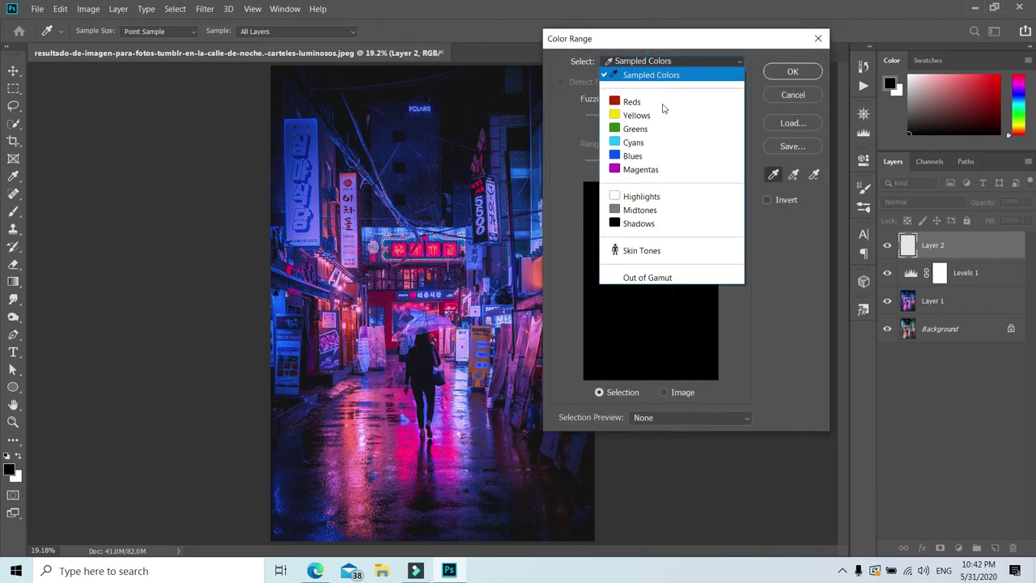
click(660, 194)
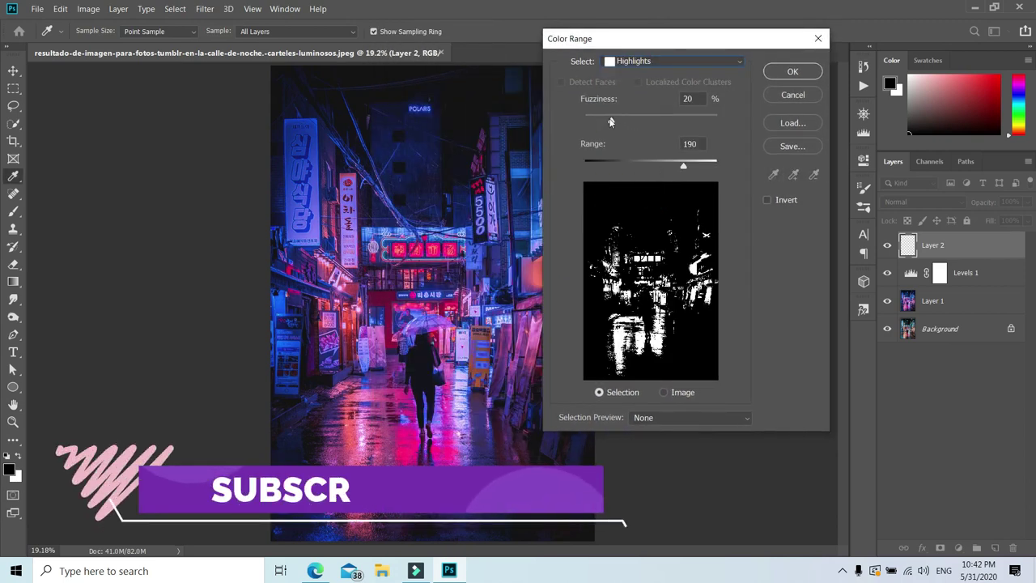
drag(611, 120, 539, 117)
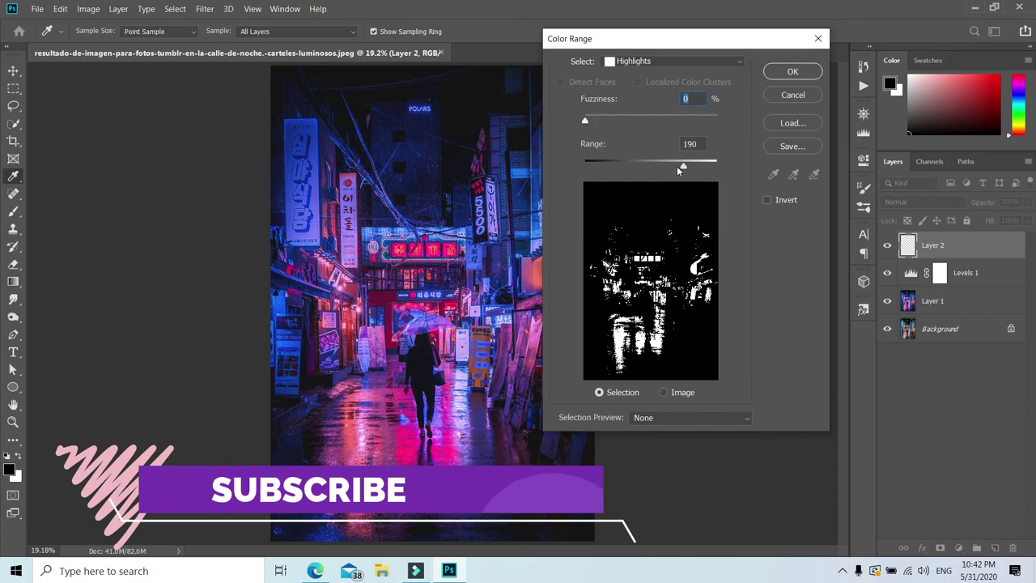
drag(682, 168, 698, 166)
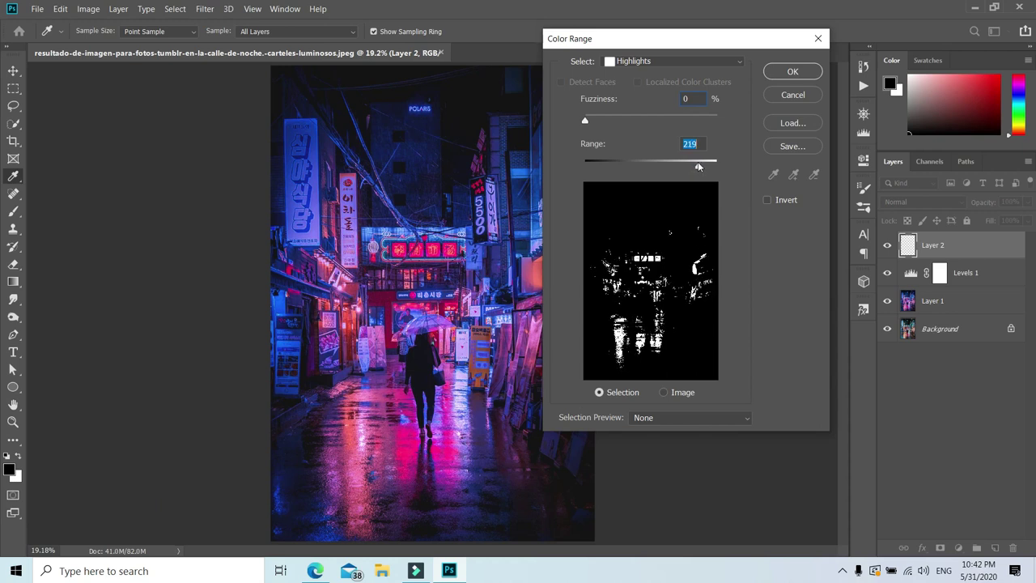
drag(697, 166, 698, 166)
click(792, 71)
key(b)
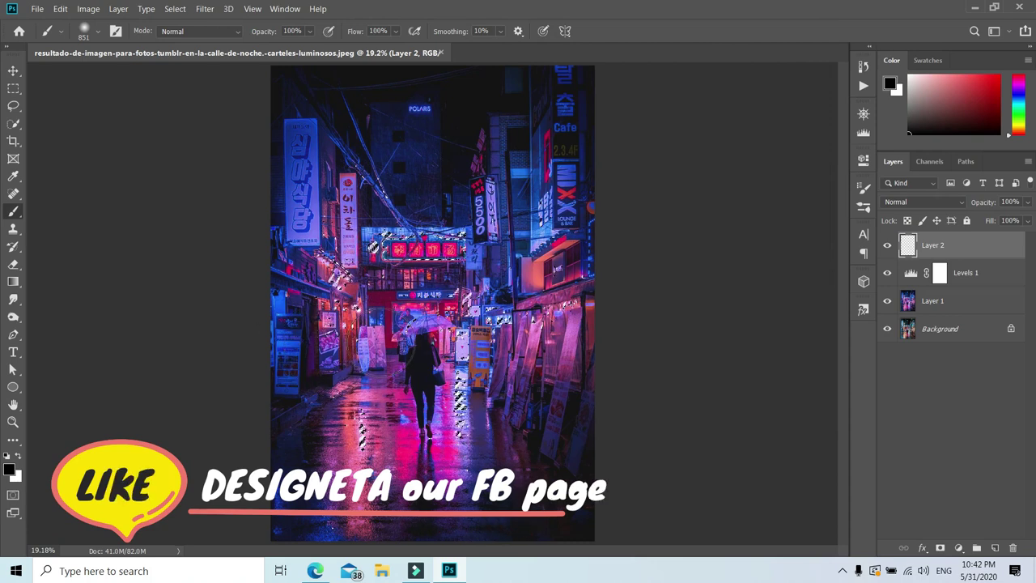
Step: Fill the highlight selection on Layer 2 with White, then deselect
click(60, 9)
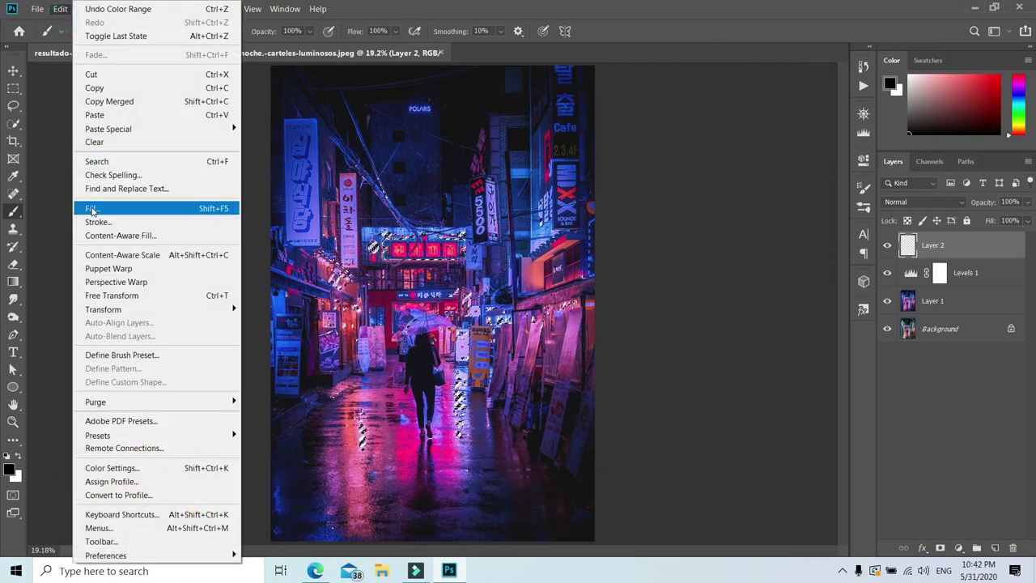
click(92, 207)
drag(500, 111, 619, 111)
click(641, 139)
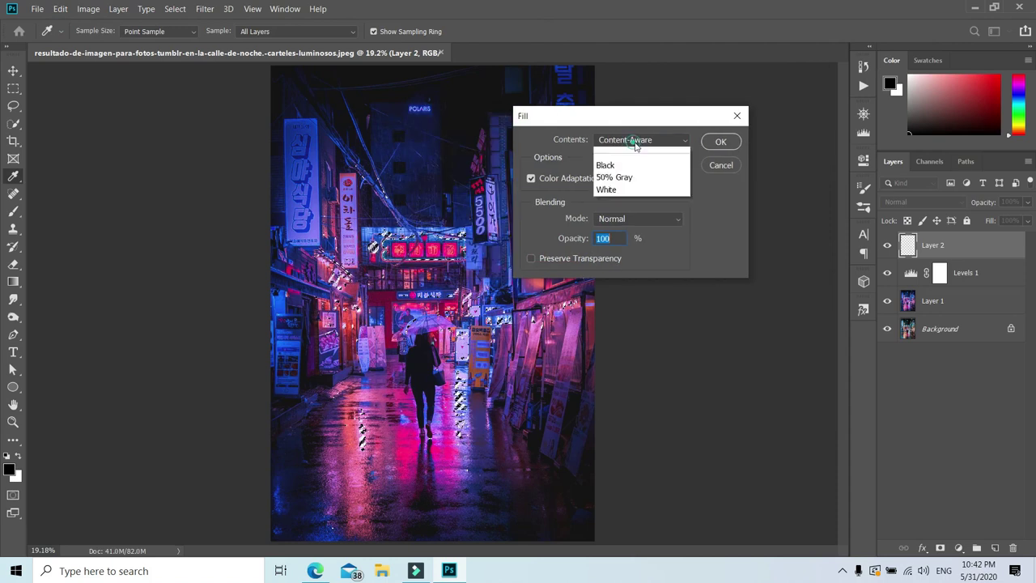
click(619, 272)
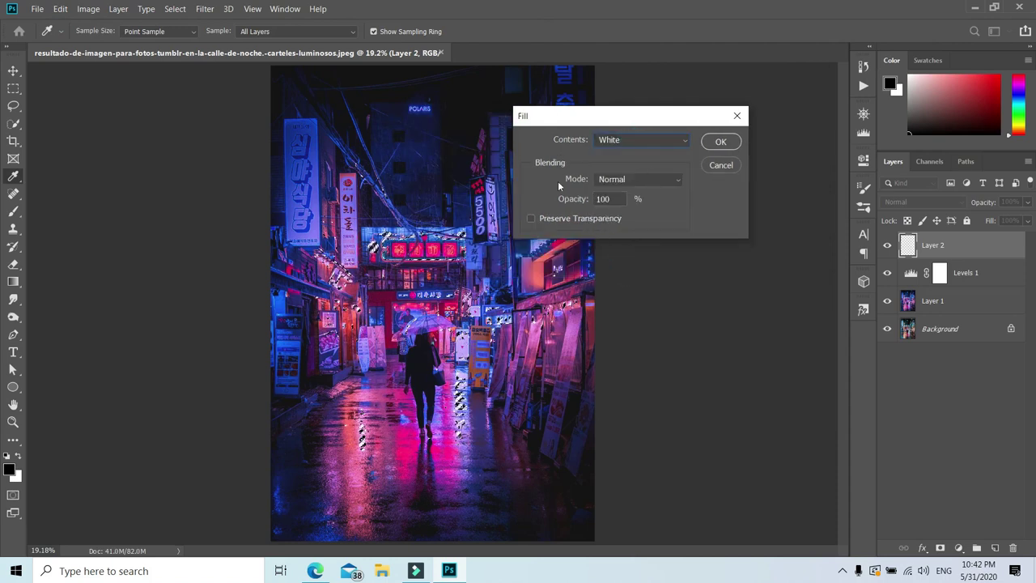
click(717, 142)
key(b)
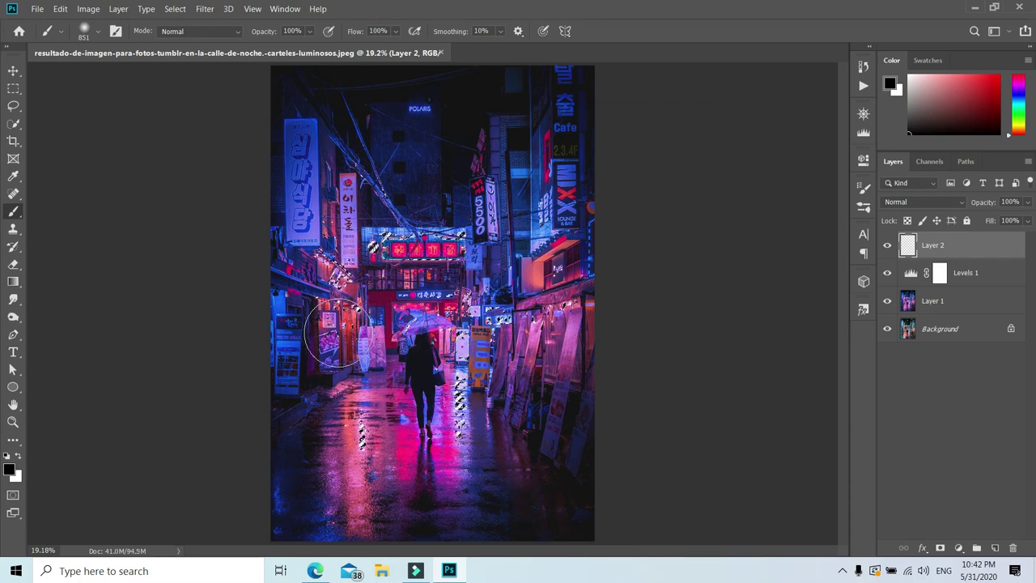
key(ctrl+d)
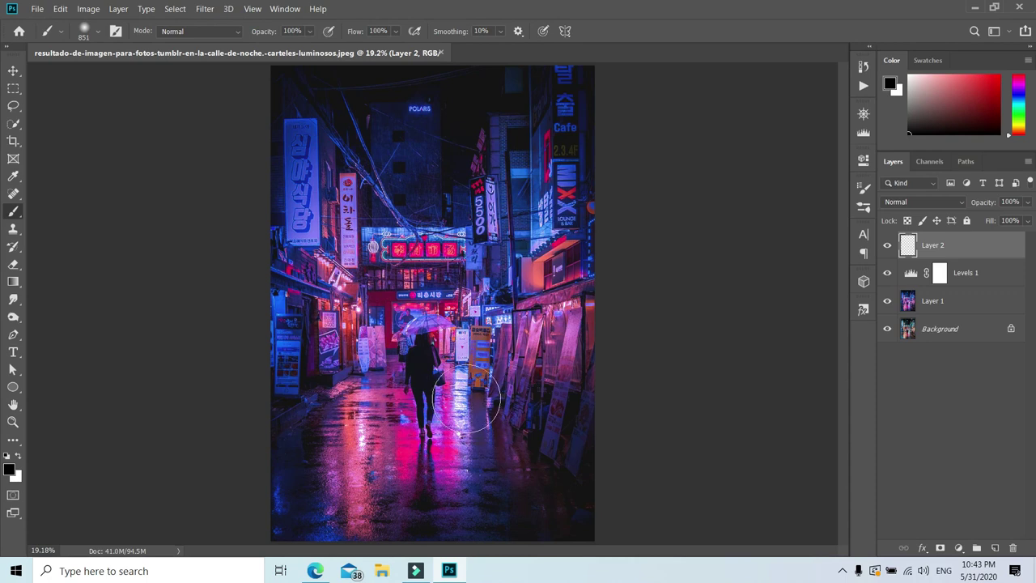
Step: Set Layer 2's fill opacity to 0 and enable an Outer Glow with colour ffffff
double_click(972, 251)
drag(734, 231, 770, 91)
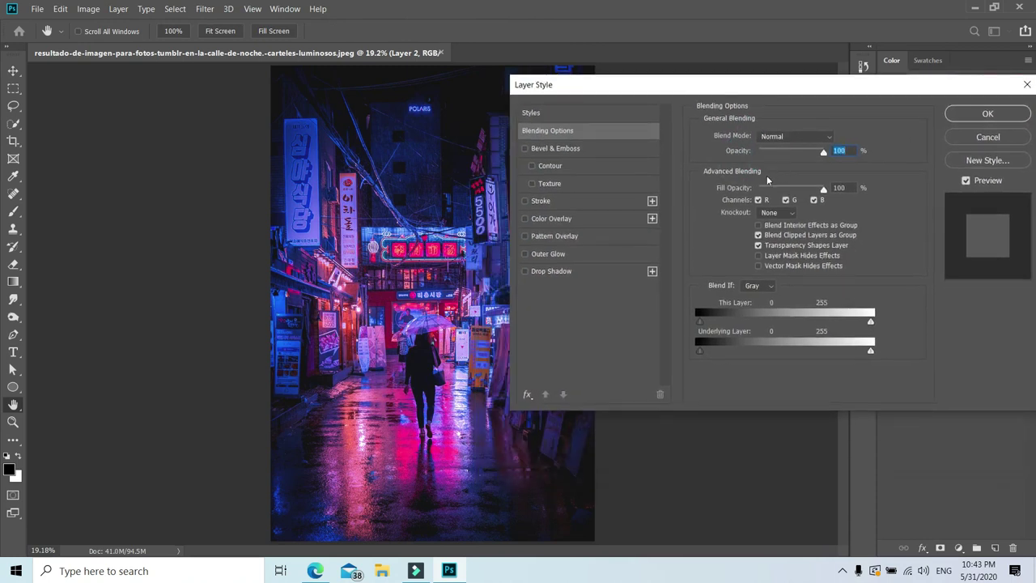
drag(823, 189, 726, 189)
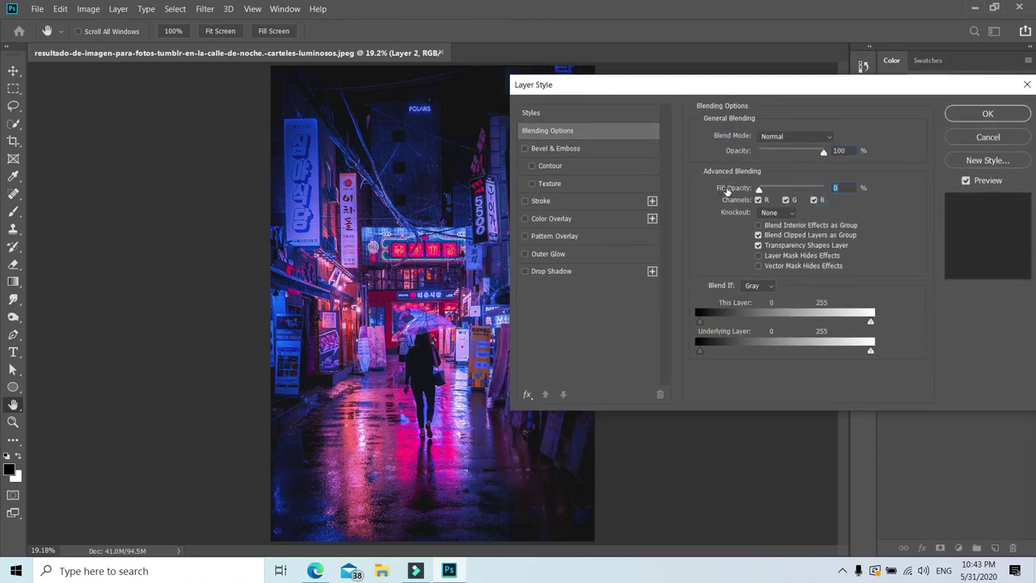
click(525, 254)
click(554, 254)
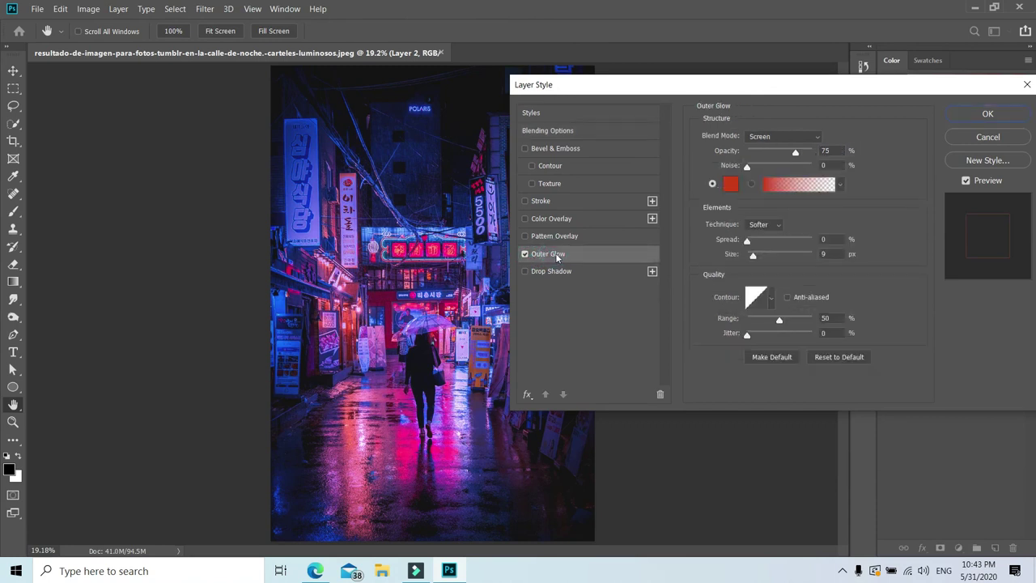
click(731, 186)
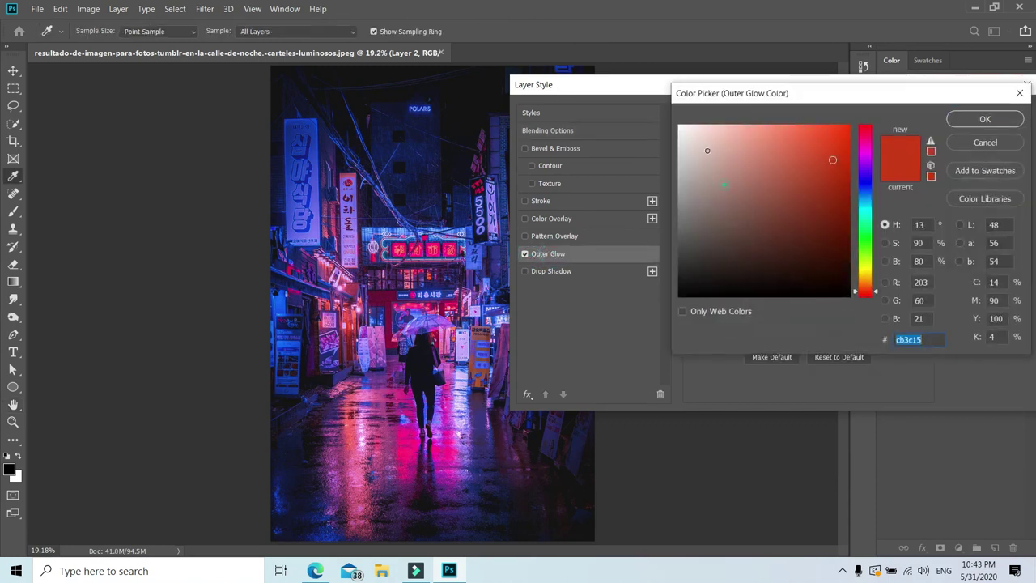
text(ffffff)
click(969, 120)
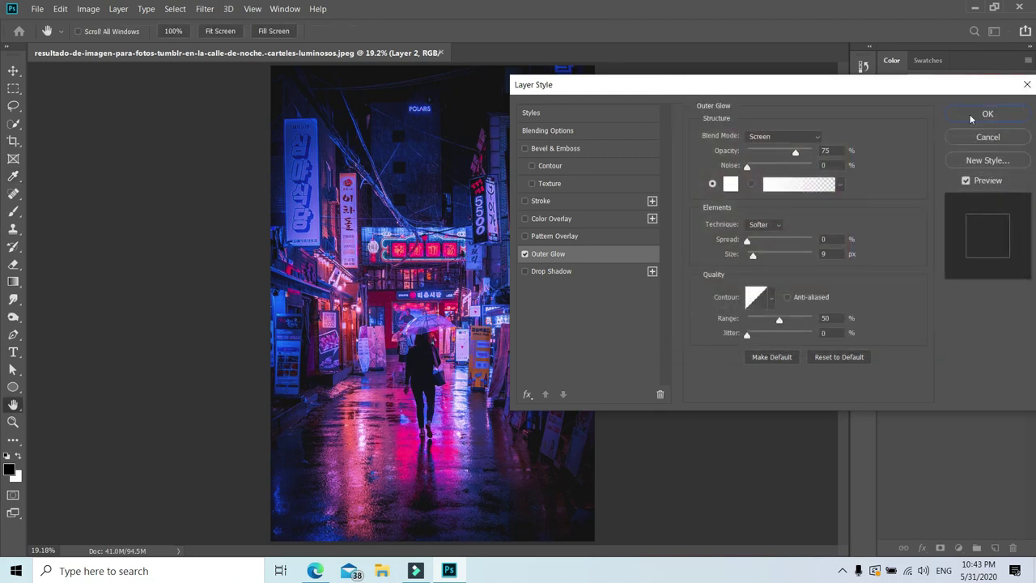
Step: Set the outer glow to Color Dodge, 45% opacity, 2% spread and 25 px size, then apply
click(773, 136)
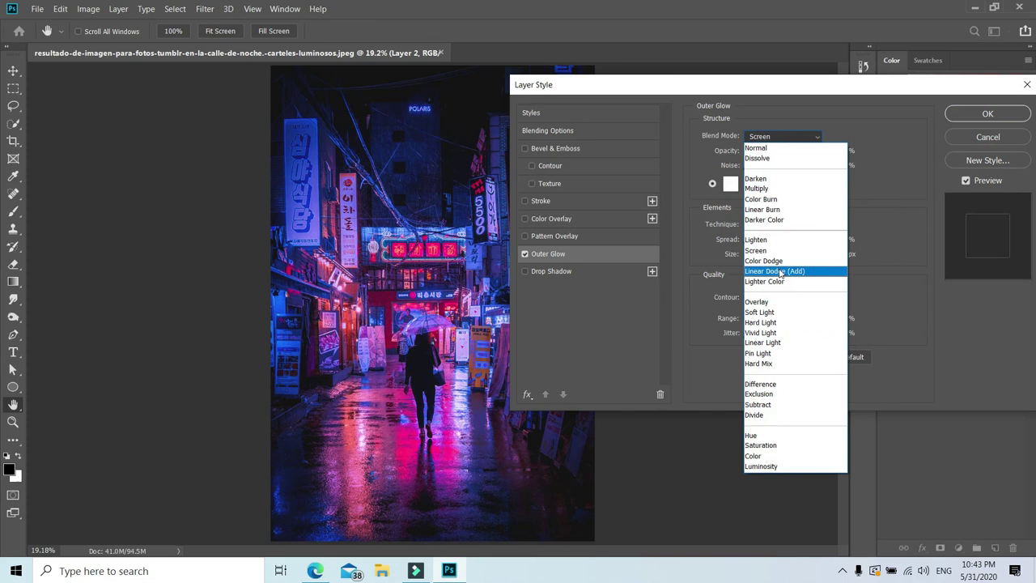
click(765, 261)
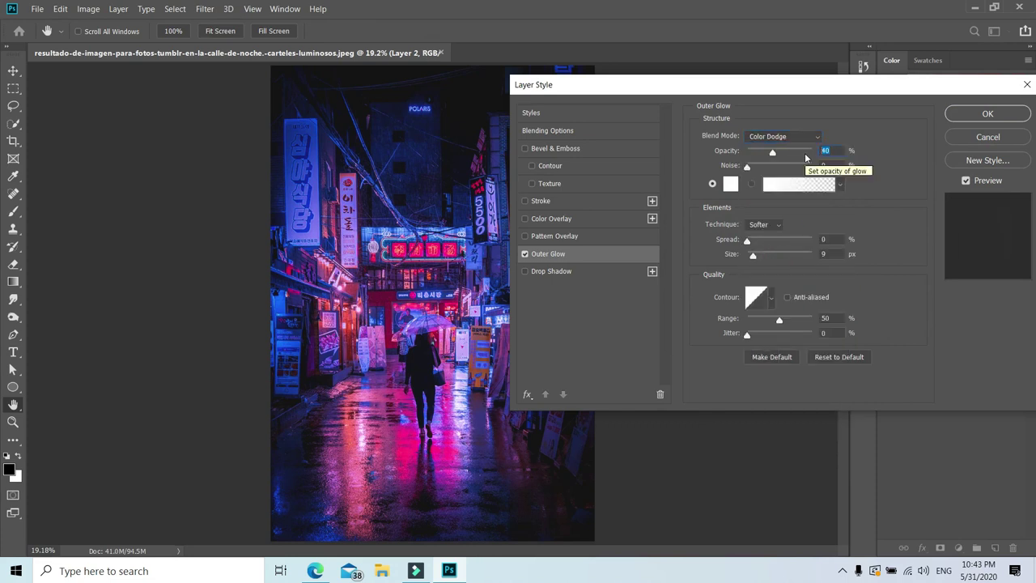
drag(773, 155, 777, 154)
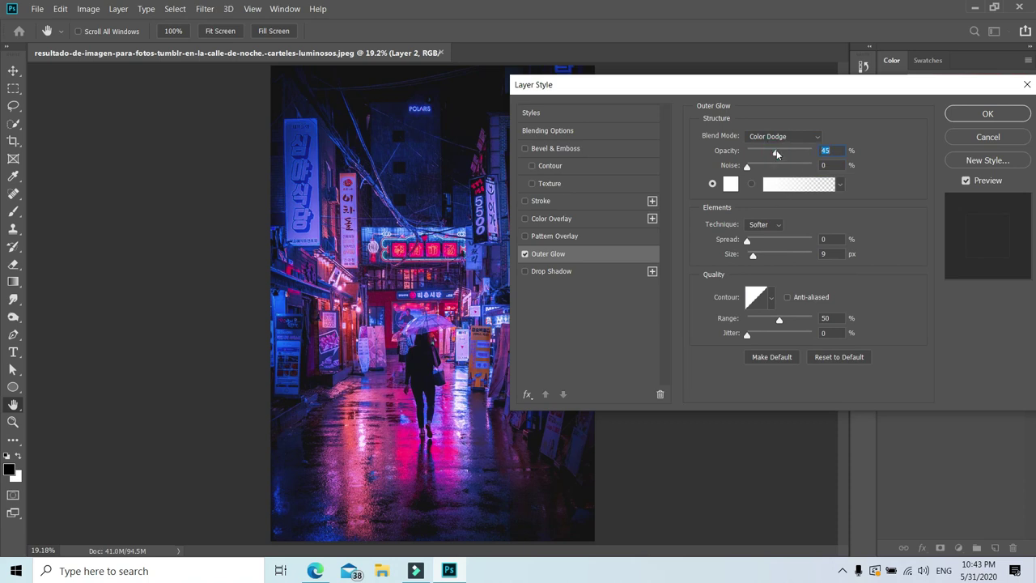
drag(751, 246, 747, 245)
drag(749, 245, 772, 261)
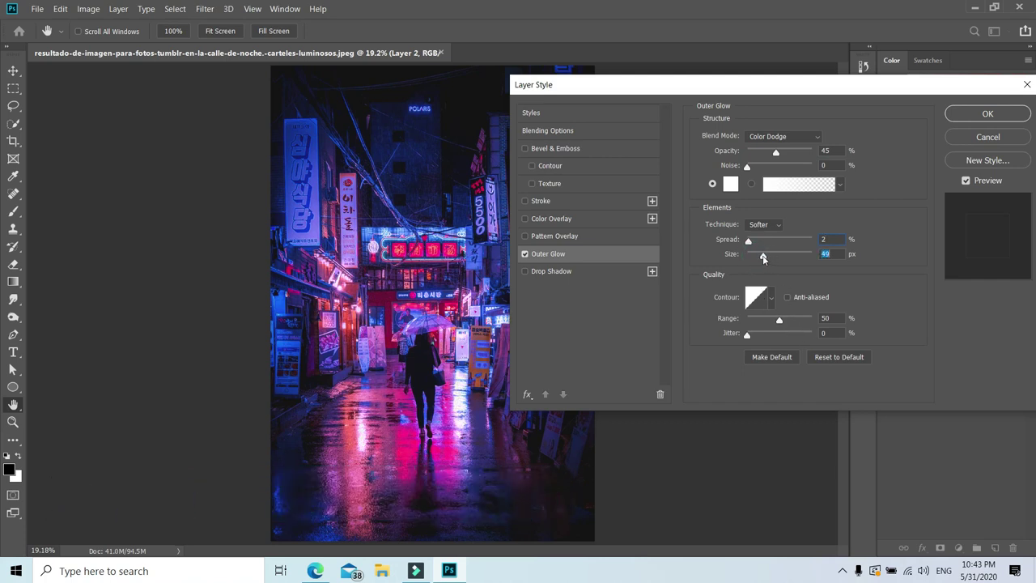
drag(759, 257, 757, 257)
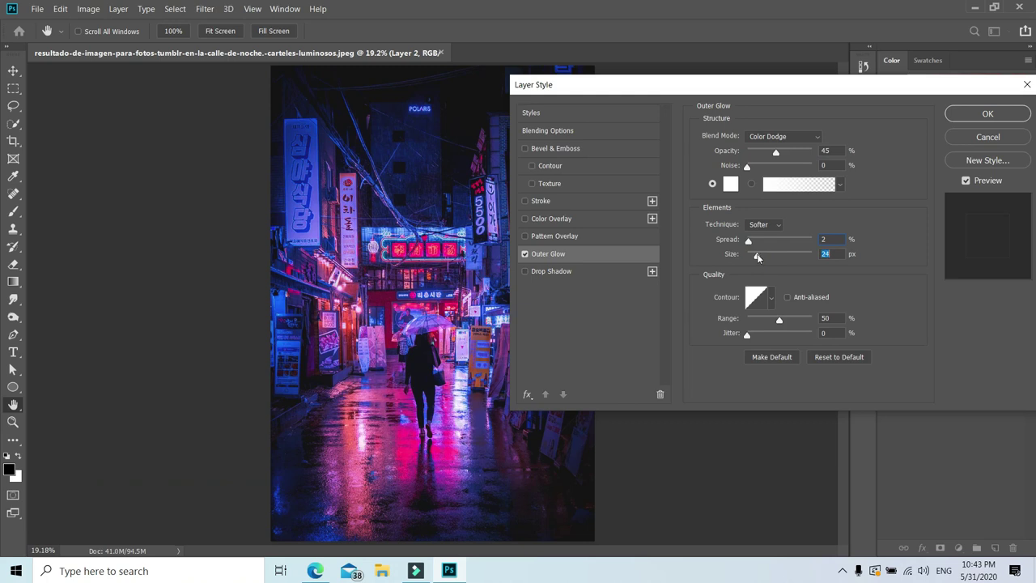
text(25)
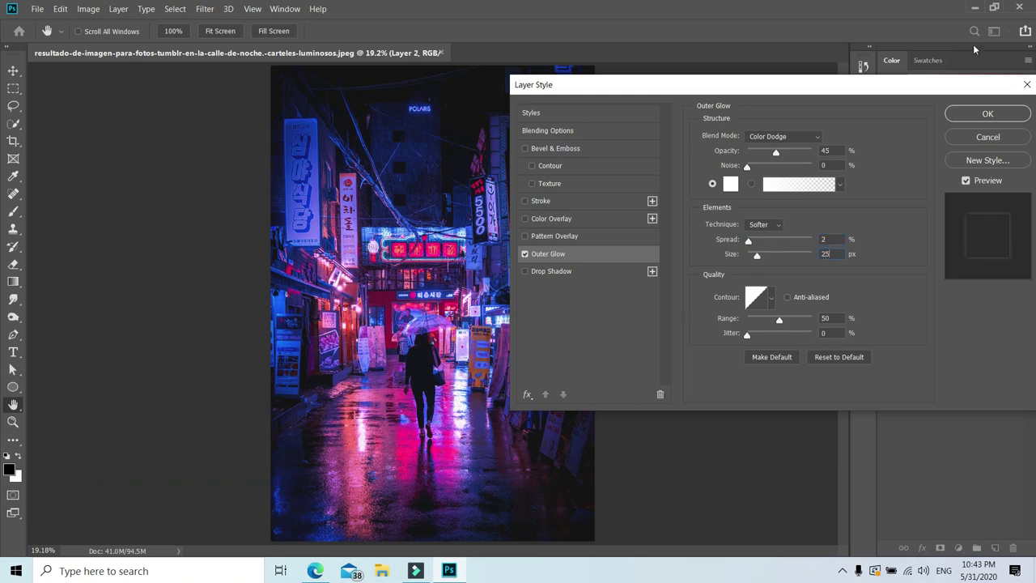
click(987, 114)
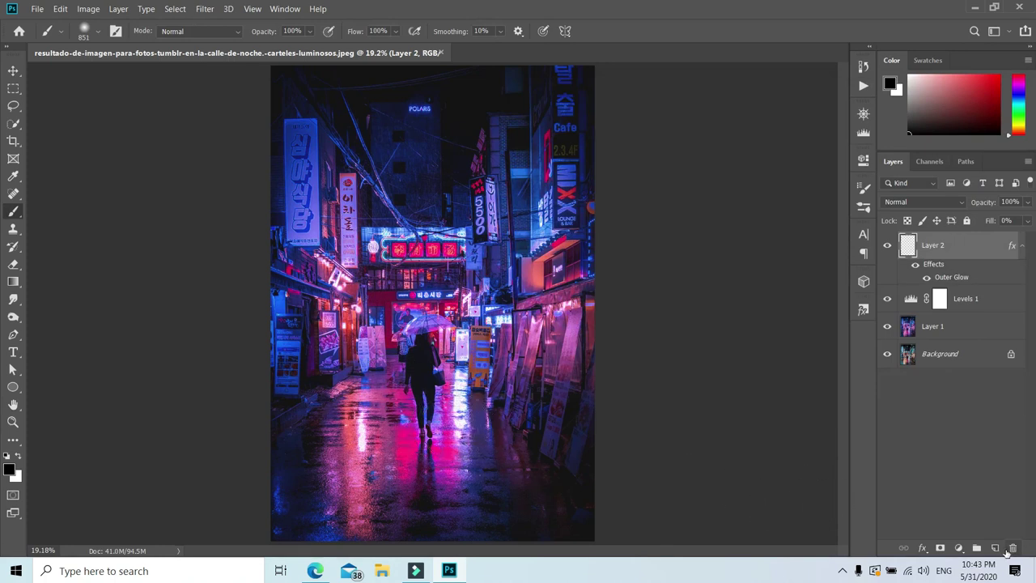
Step: Add Layer 3 and brush soft magenta sampled from the photo over the lower-left street
click(996, 548)
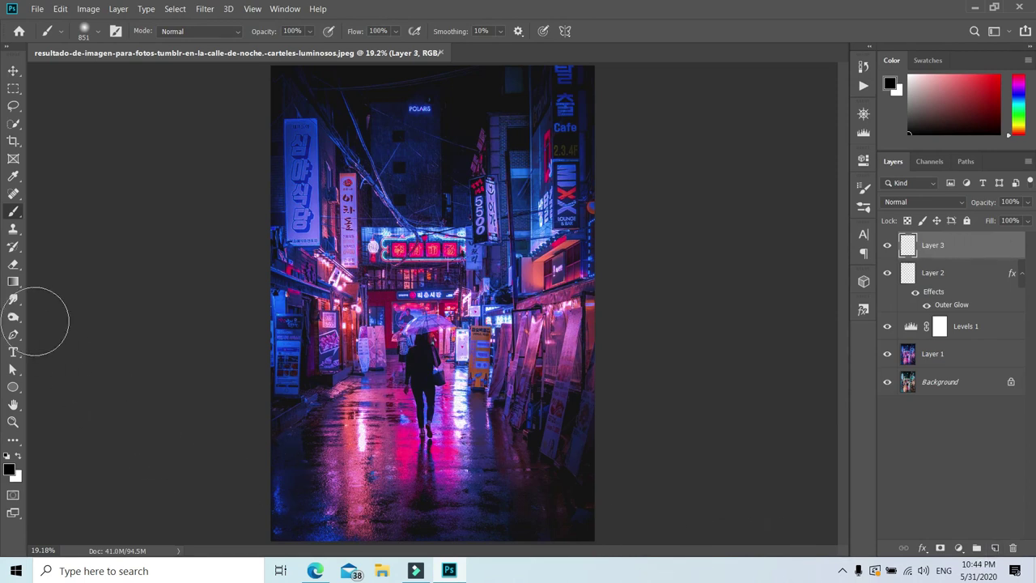
drag(13, 176, 50, 173)
click(330, 453)
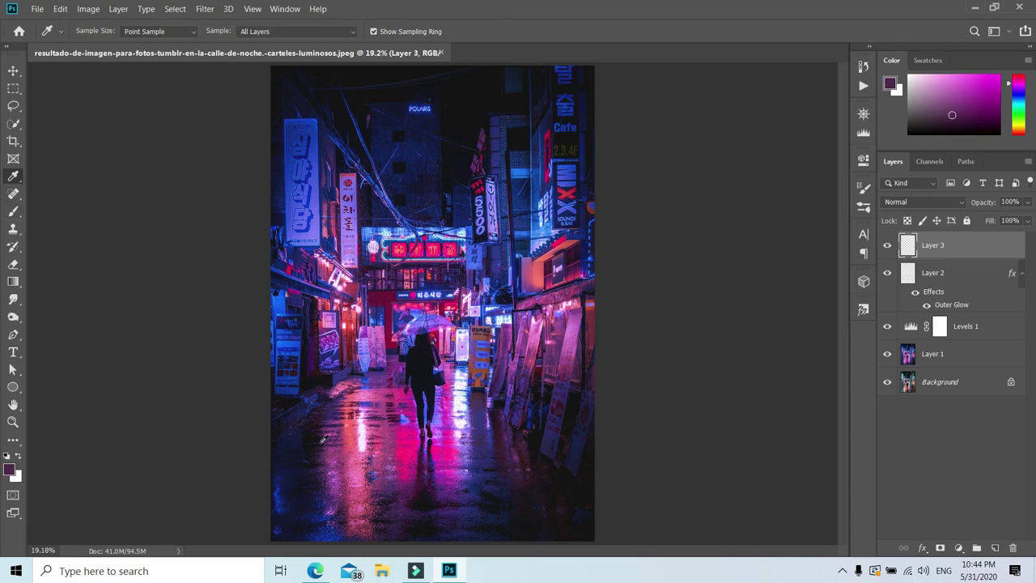
click(326, 437)
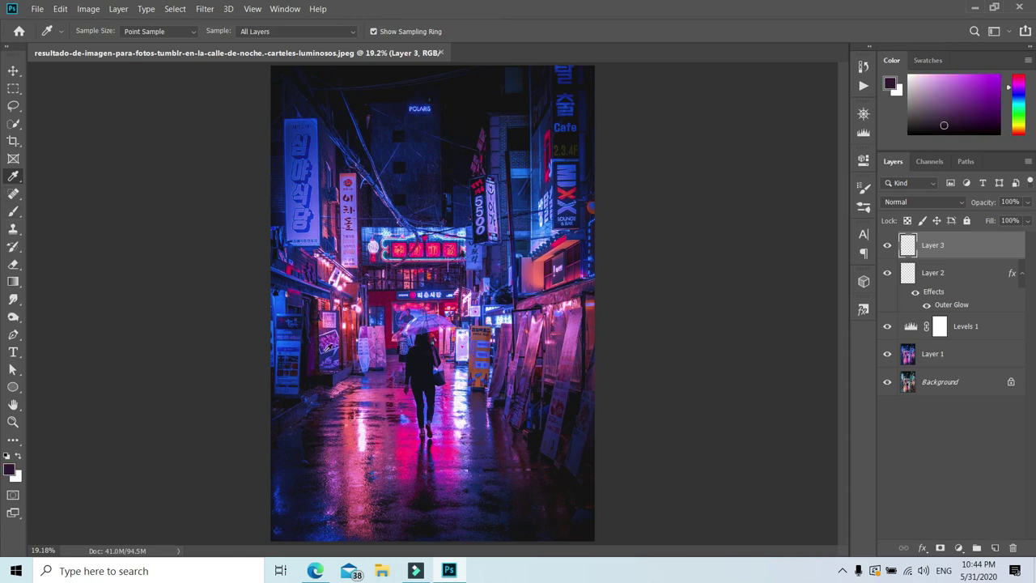
click(327, 340)
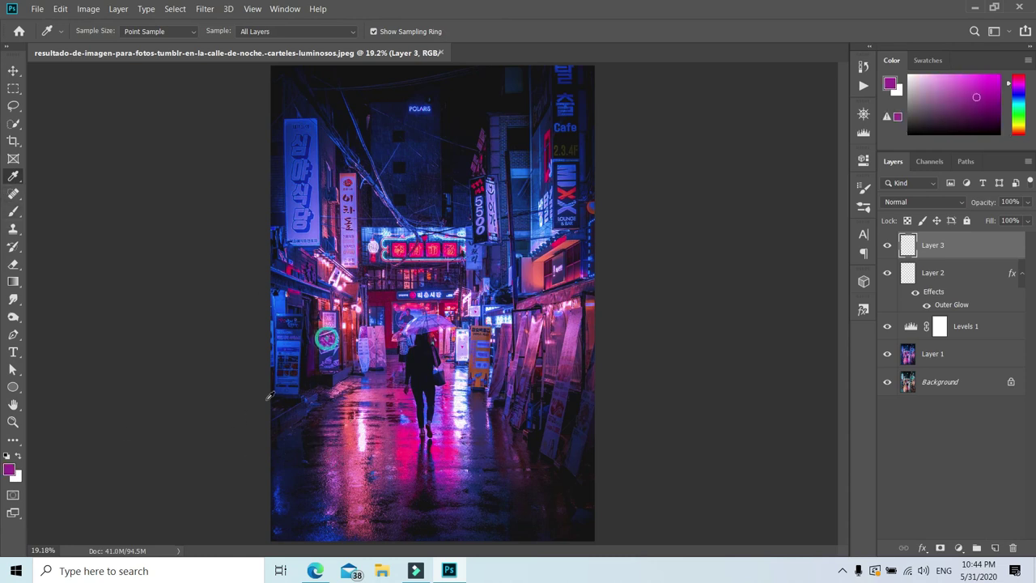
click(13, 210)
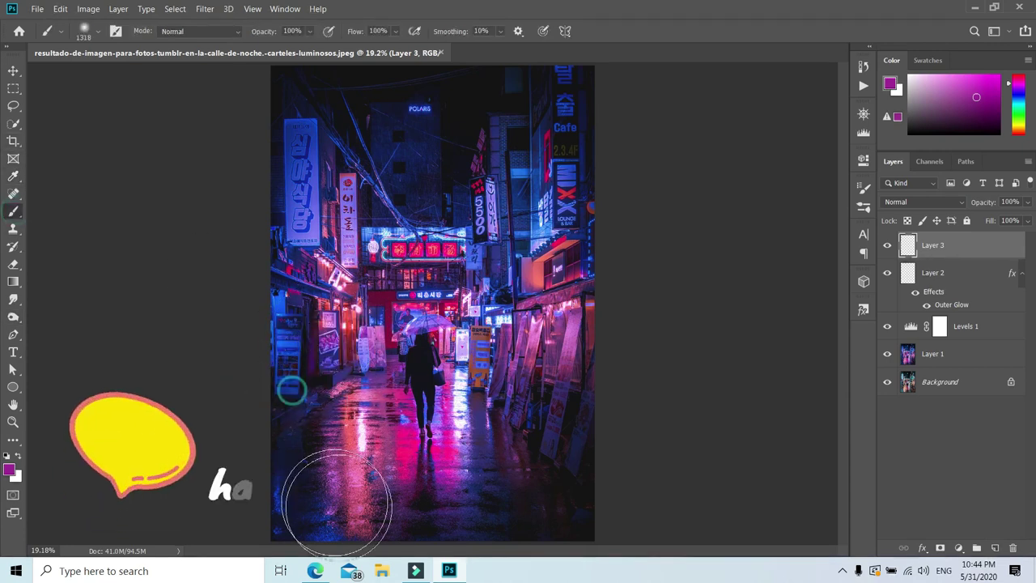
drag(324, 340, 332, 486)
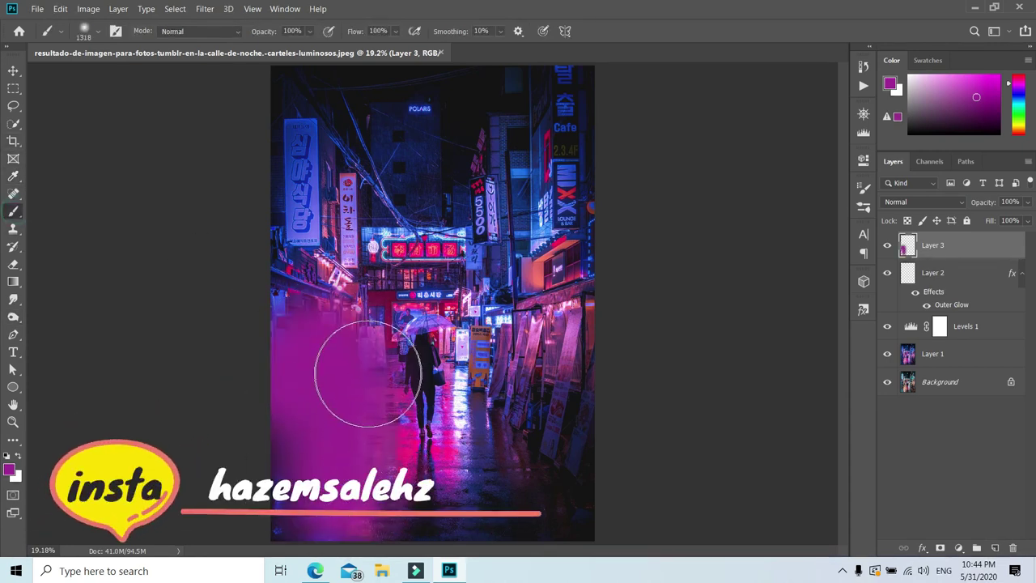
Step: Paint soft blue across the upper street and hot pink over the lower right
alt+click(314, 164)
drag(289, 150, 303, 308)
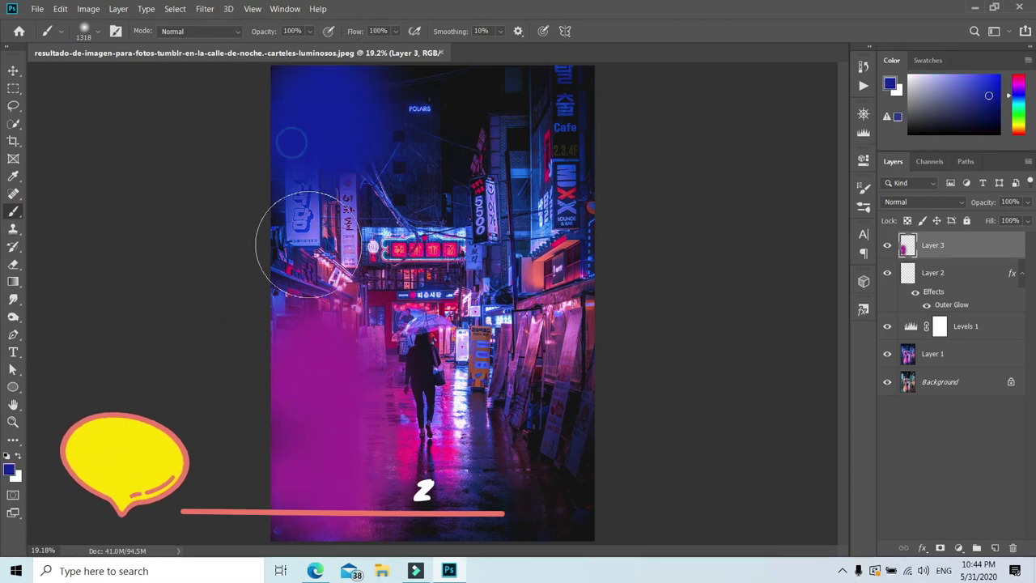
drag(558, 102, 578, 313)
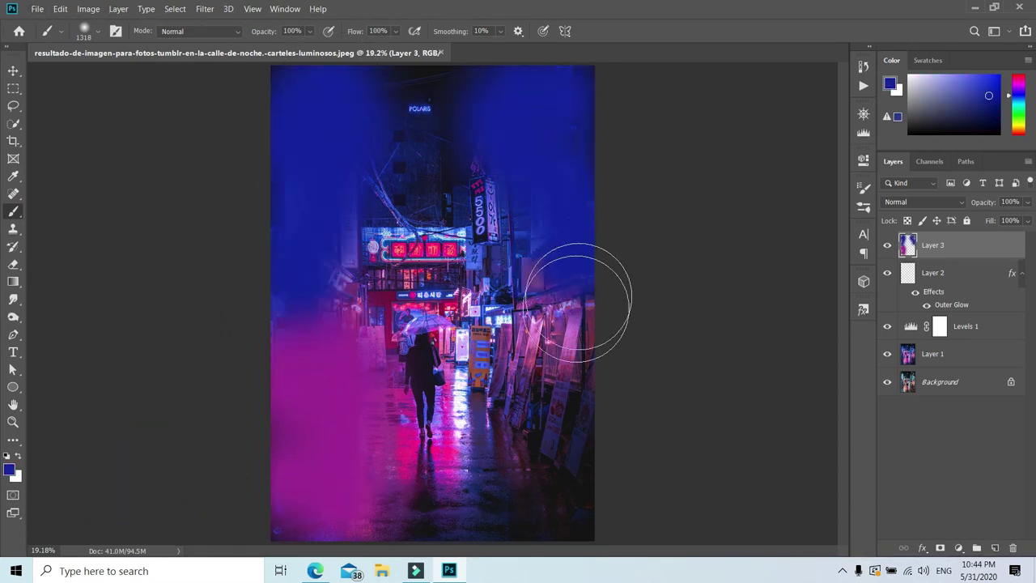
alt+click(456, 422)
drag(548, 382, 564, 478)
key(ctrl+z)
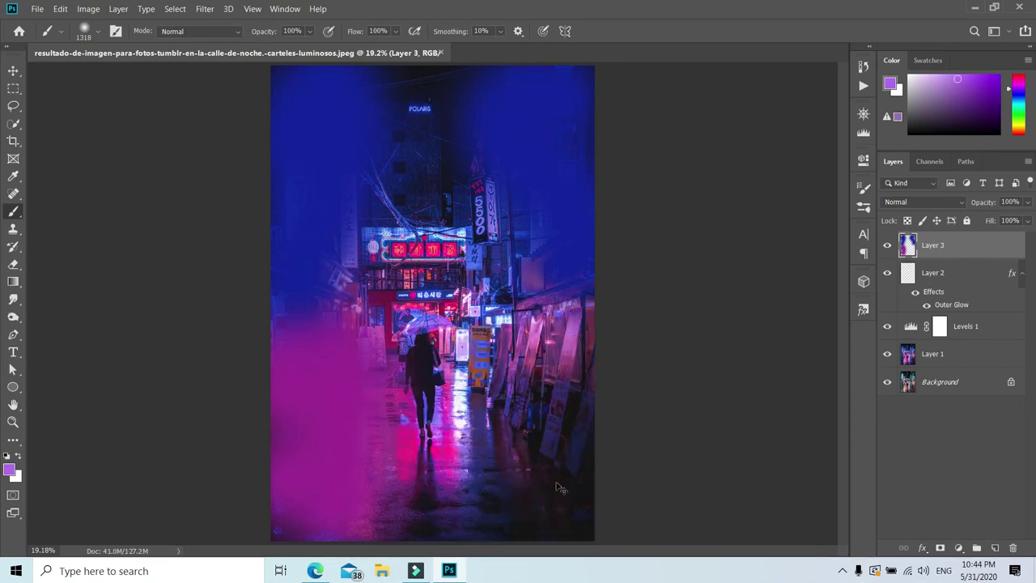
alt+click(450, 450)
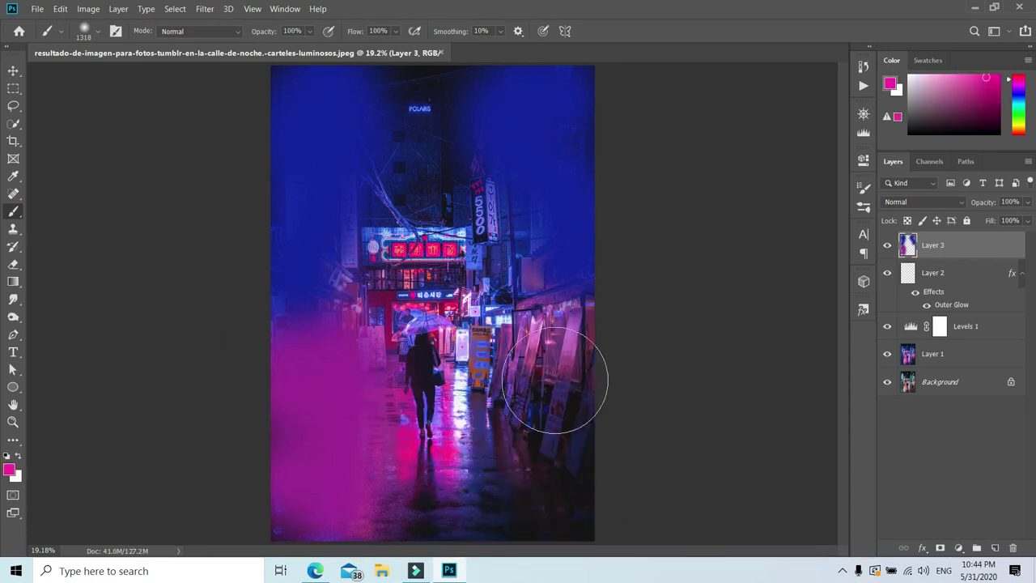
drag(555, 381, 530, 320)
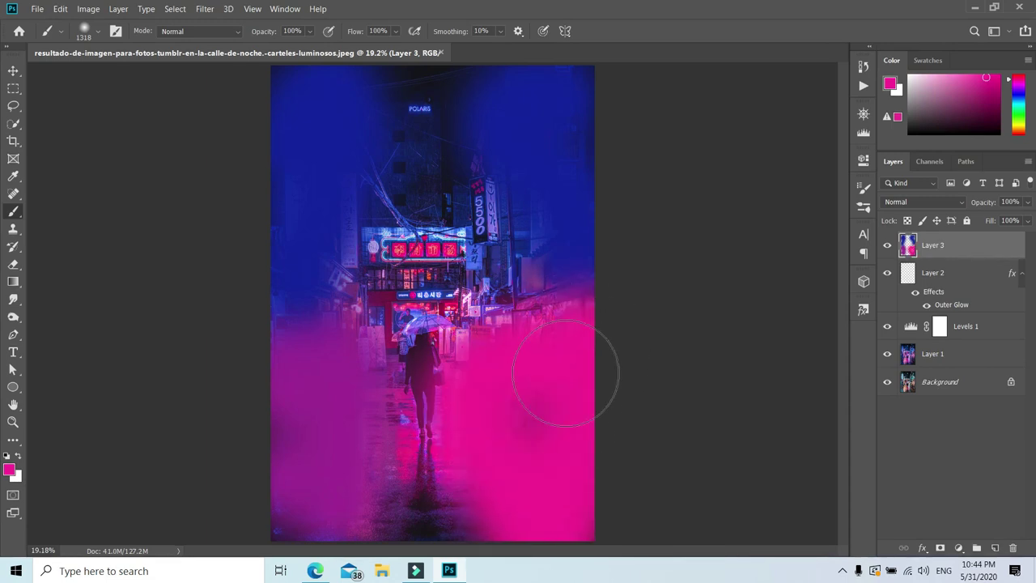
Step: Set Layer 3 to Screen blend mode at about 30% opacity
click(903, 203)
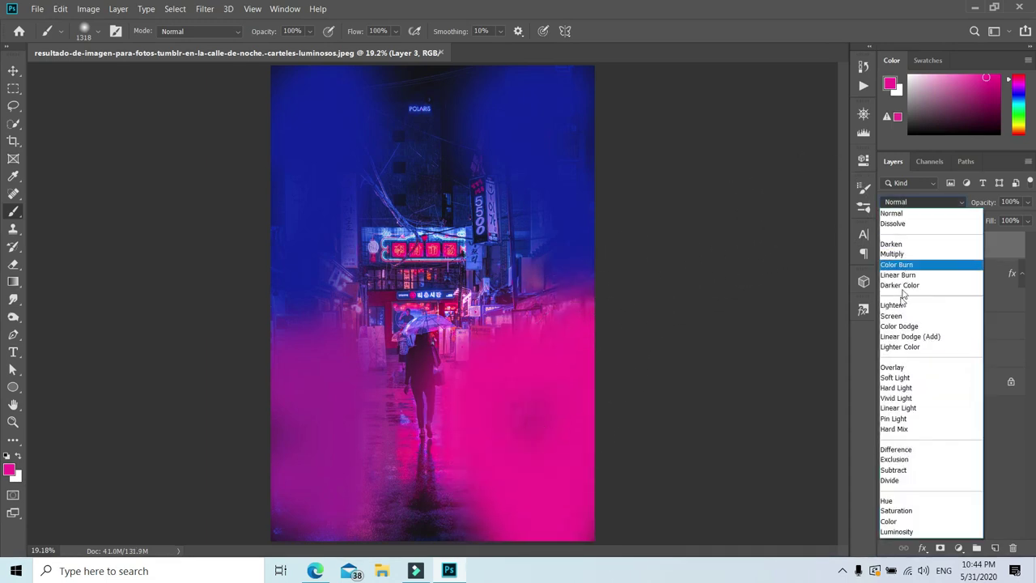
click(901, 316)
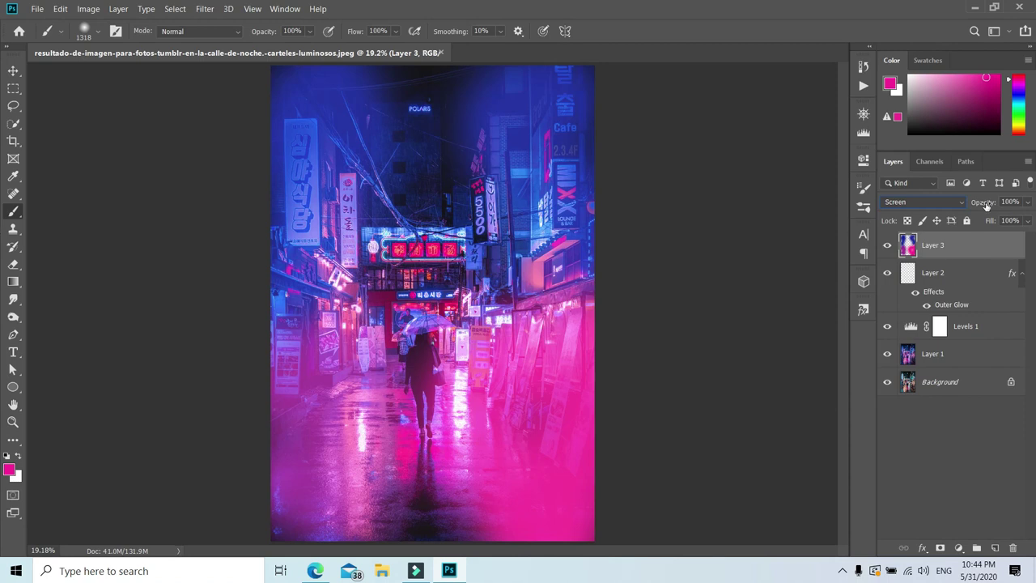
drag(984, 203, 940, 206)
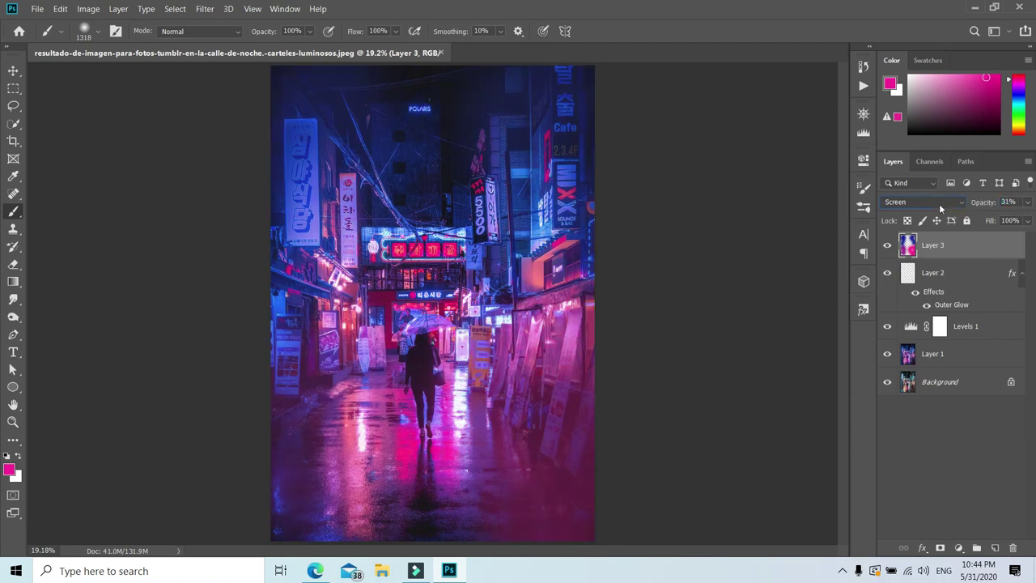
drag(989, 207, 985, 207)
Step: Open the man's portrait image and auto-select him with Select Subject
click(37, 8)
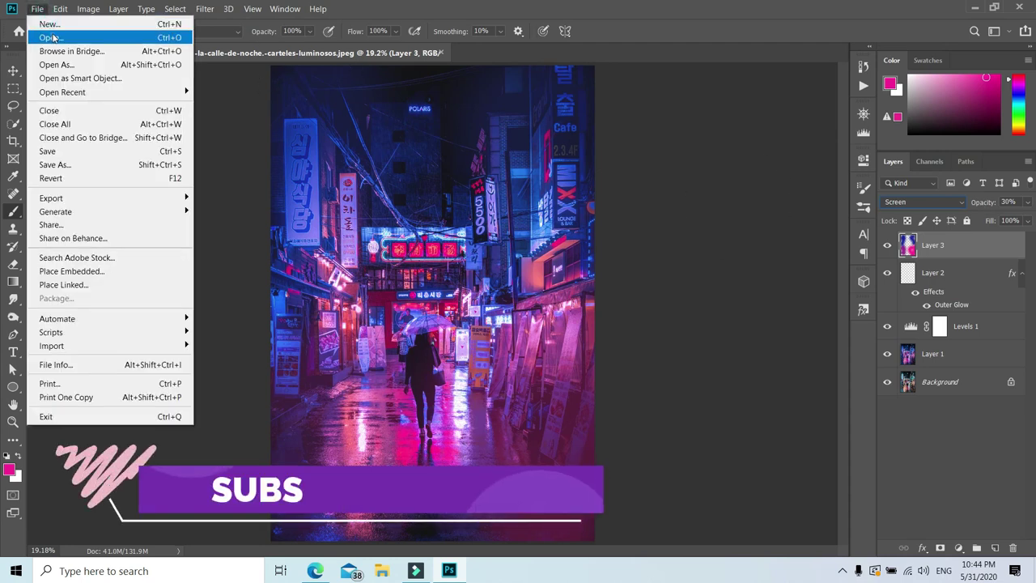
click(52, 38)
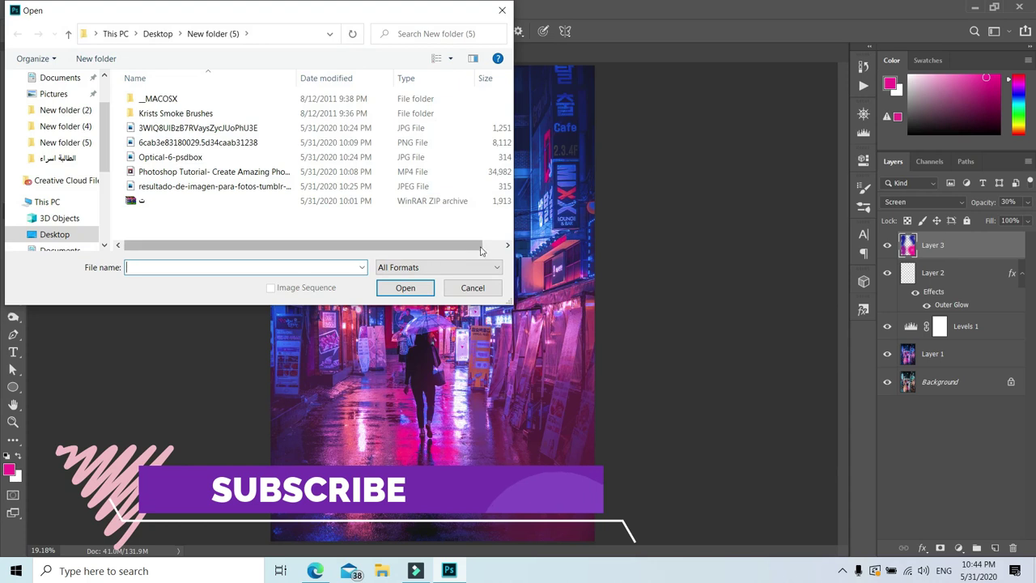
click(436, 58)
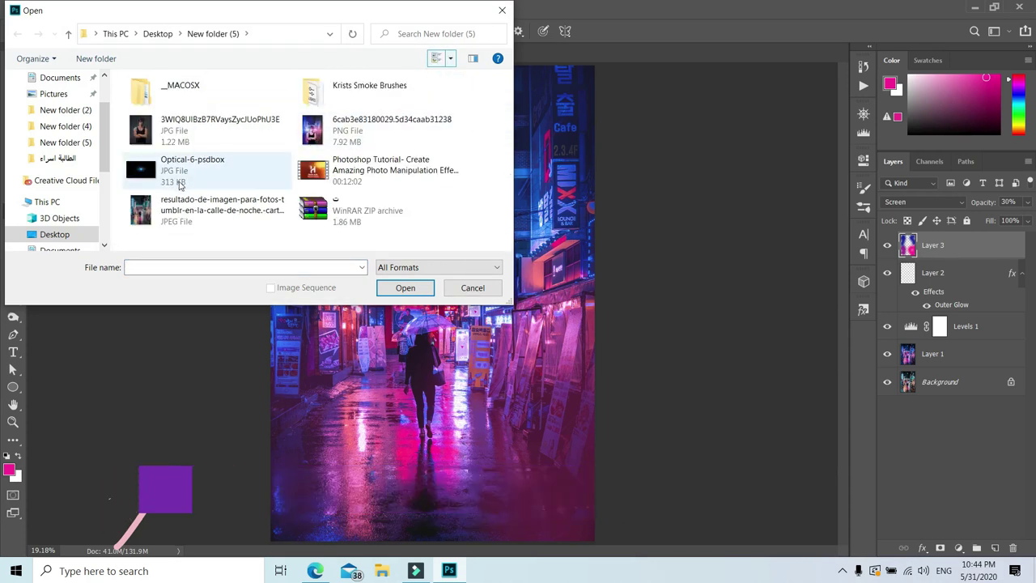
double_click(202, 129)
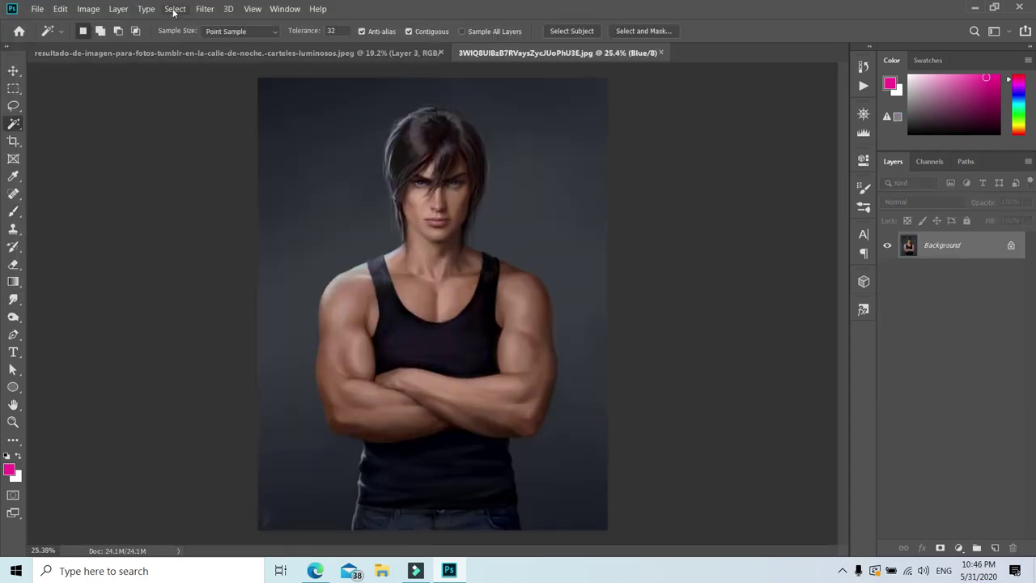
click(174, 10)
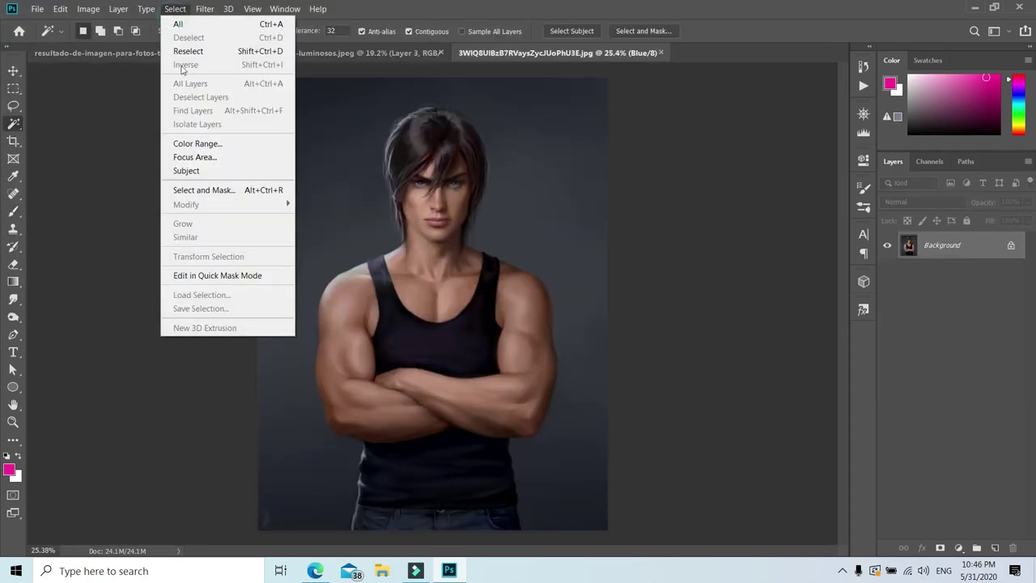
click(247, 170)
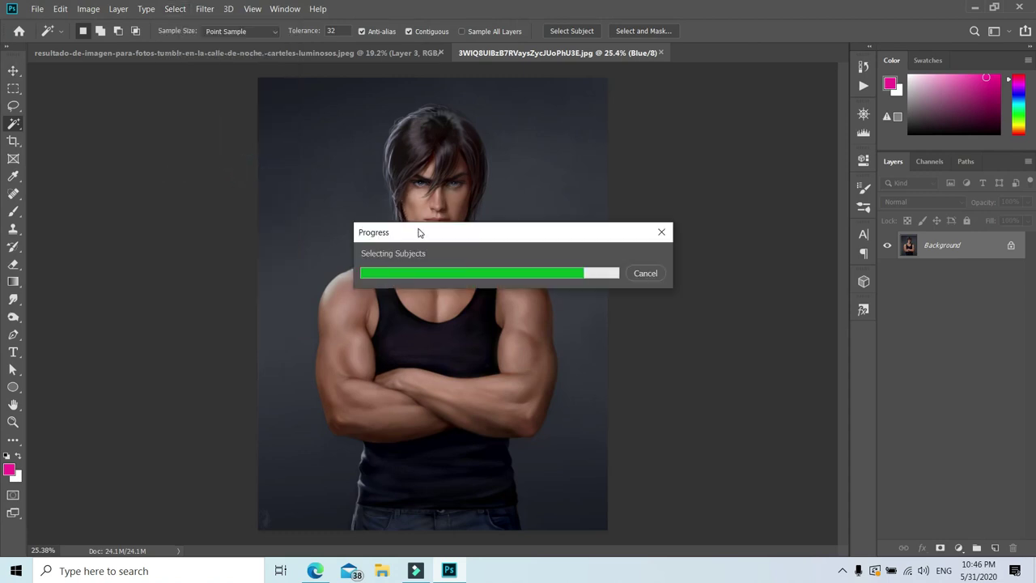
Step: Refine the selection along his hair edge with the Quick Selection Tool
scroll(369, 137, up, 2)
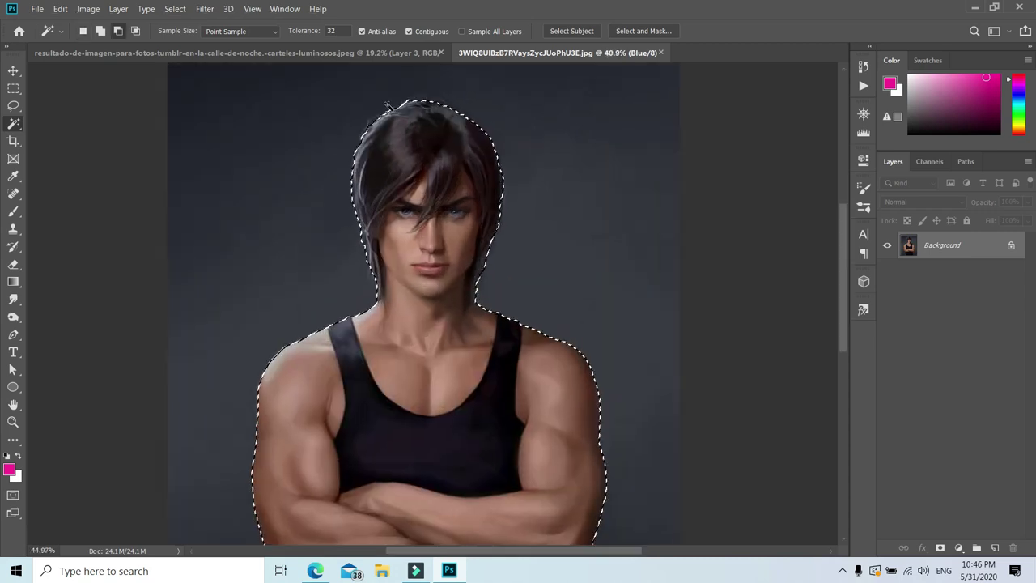
scroll(369, 138, up, 3)
scroll(370, 138, up, 1)
right_click(13, 123)
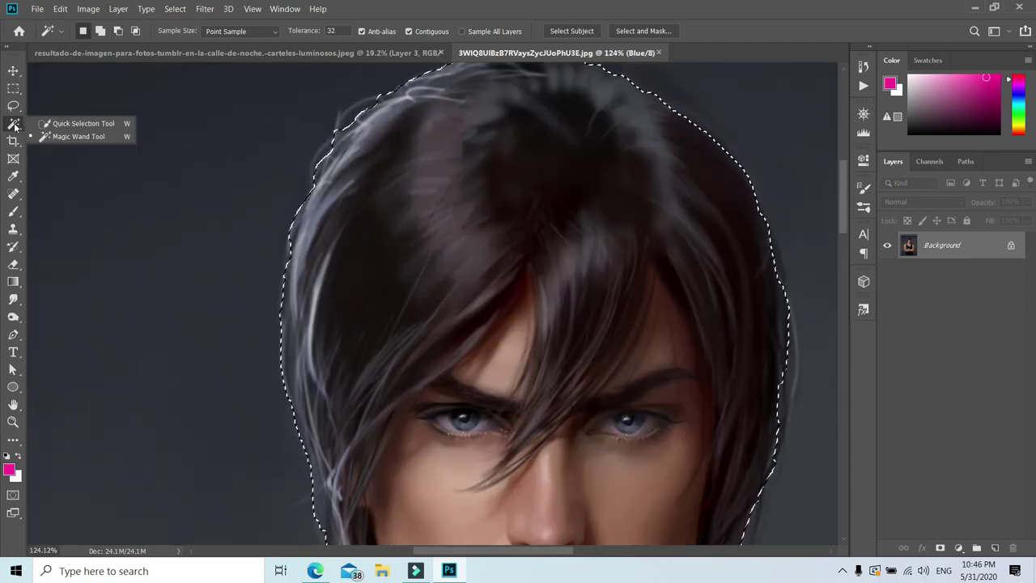
click(55, 123)
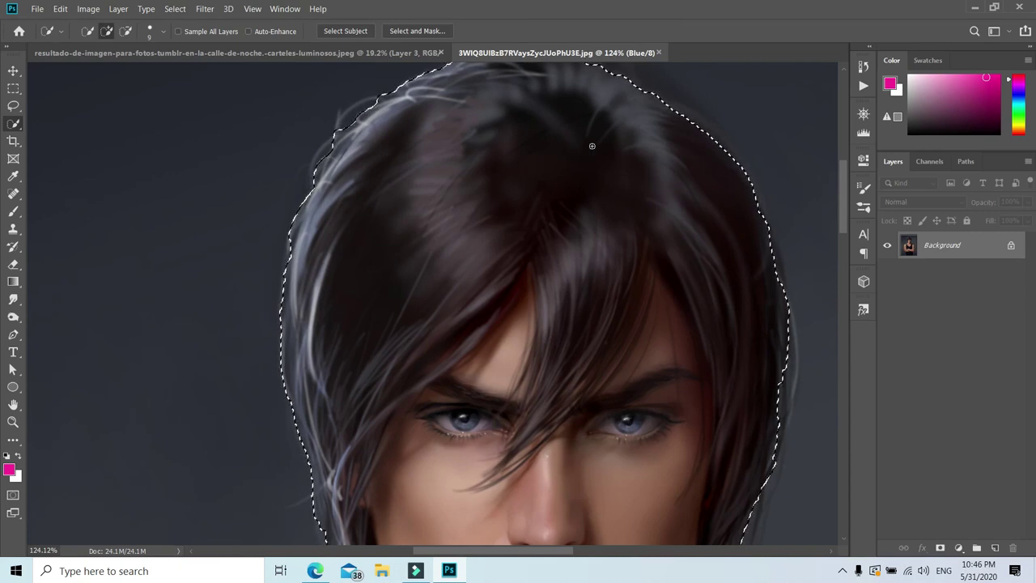
scroll(698, 227, up, 2)
mouse_move(731, 234)
mouse_down()
mouse_move(633, 150)
mouse_move(683, 178)
mouse_move(716, 217)
mouse_up()
scroll(579, 294, down, 3)
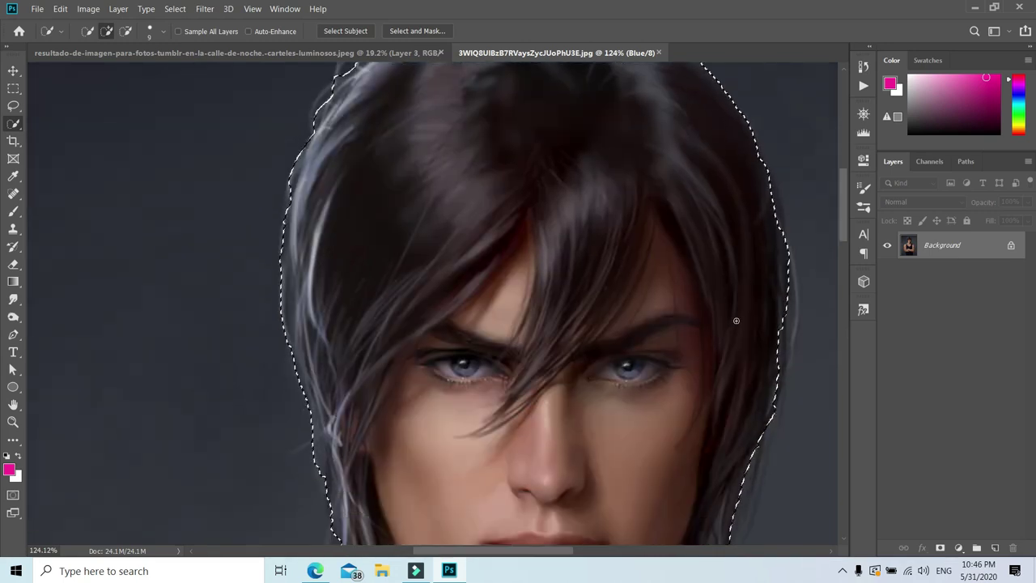
mouse_move(782, 273)
mouse_down()
mouse_move(793, 320)
mouse_move(780, 369)
mouse_up()
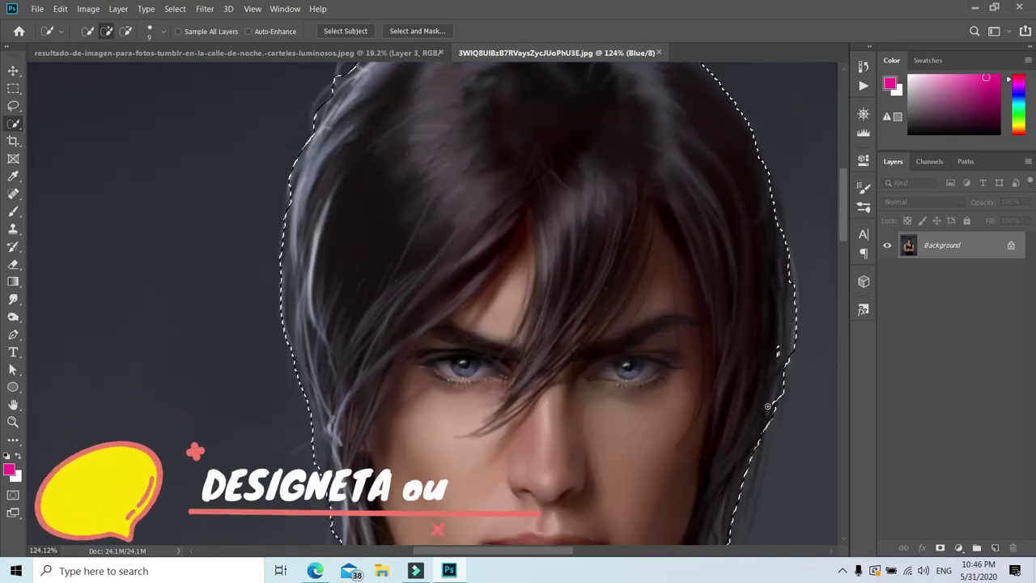
scroll(780, 369, down, 3)
scroll(728, 340, down, 3)
key(ctrl+0)
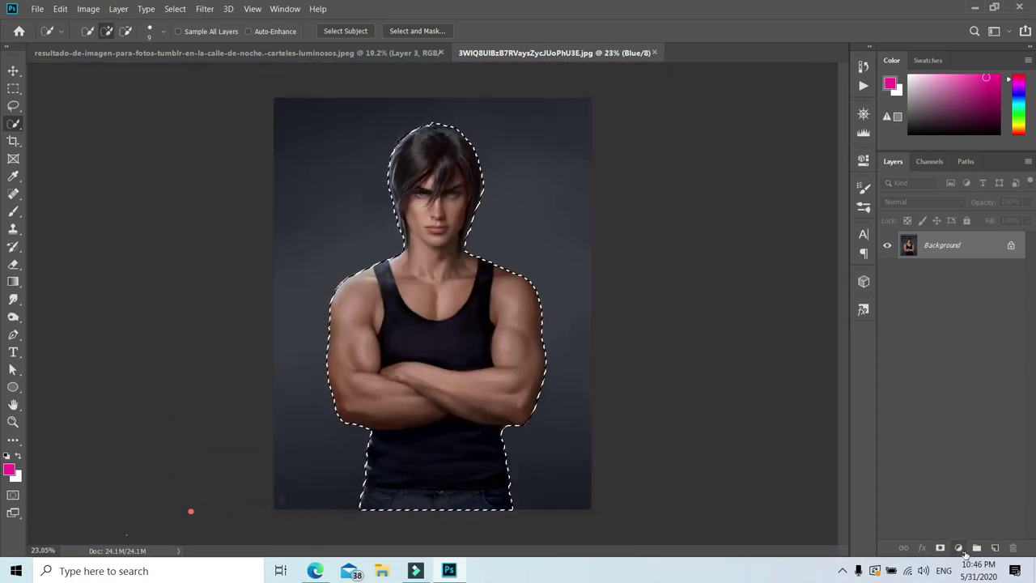
Step: Mask out the grey backdrop, refine the edges with 2 px Smart Radius, and apply the mask
click(940, 548)
right_click(935, 246)
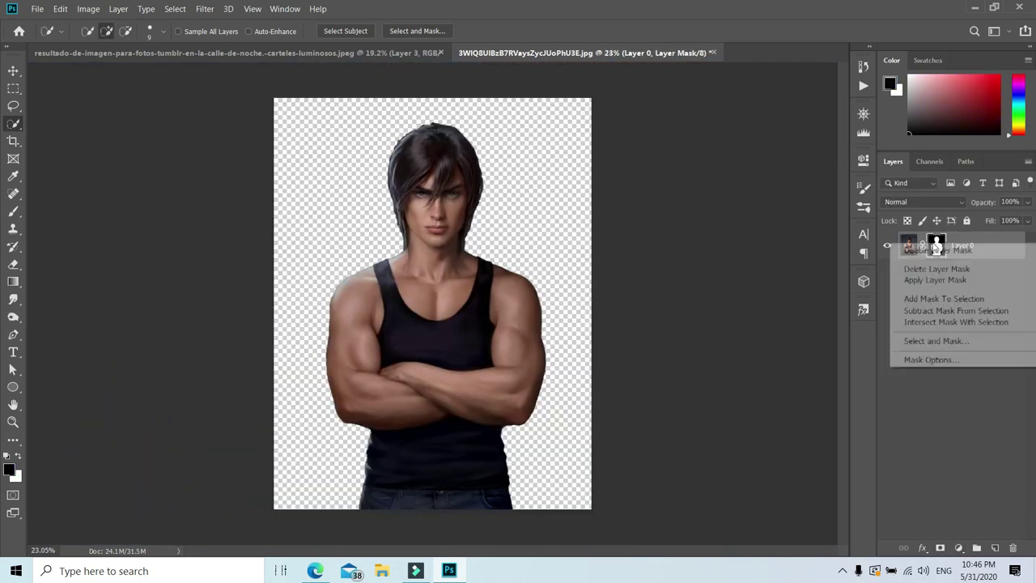
click(937, 341)
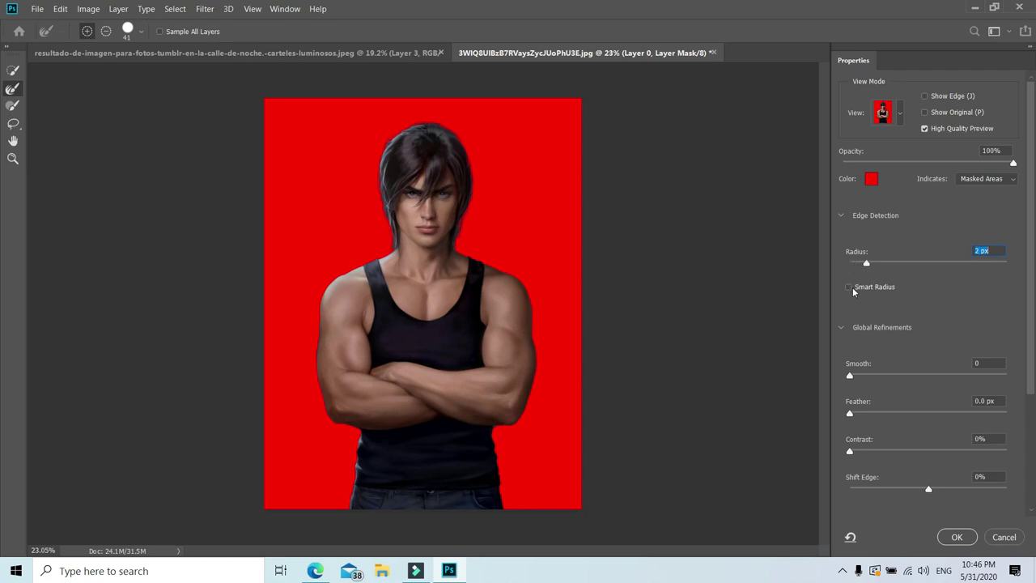
click(948, 538)
right_click(935, 247)
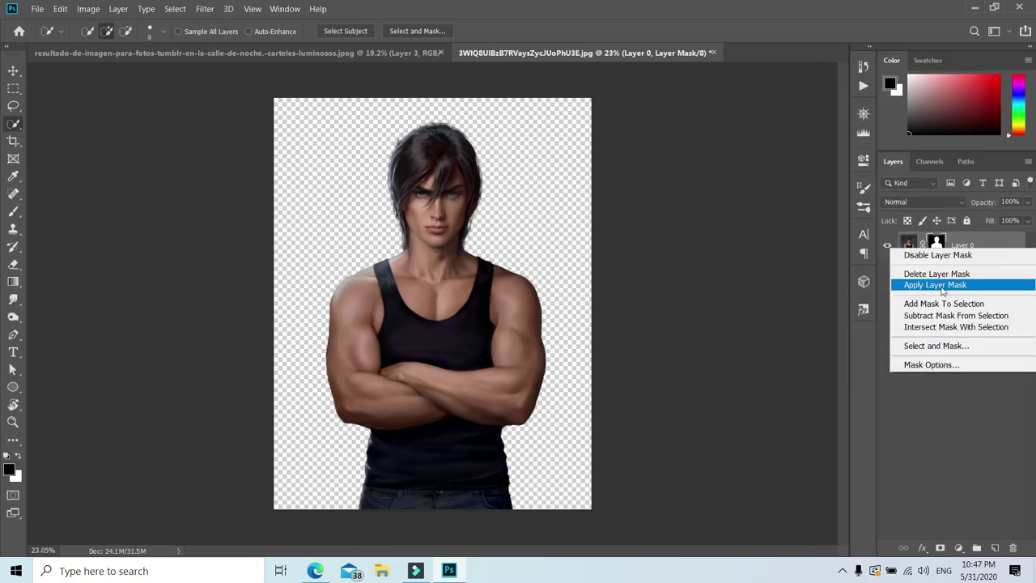
click(935, 285)
Step: Drag the man into the street scene as Layer 4, scaled to about 103% at bottom centre
click(13, 71)
drag(474, 205, 376, 227)
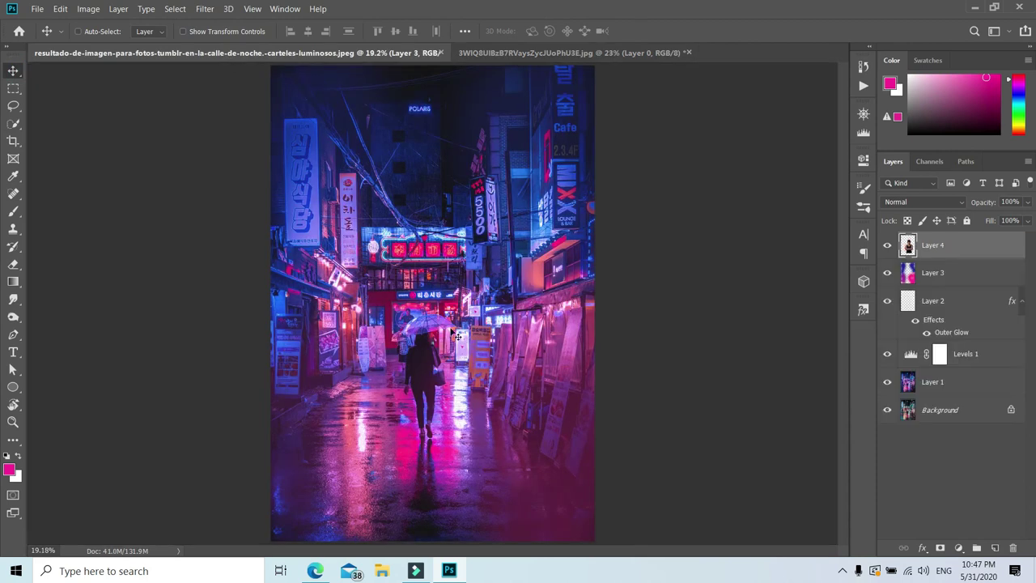
drag(434, 257, 438, 384)
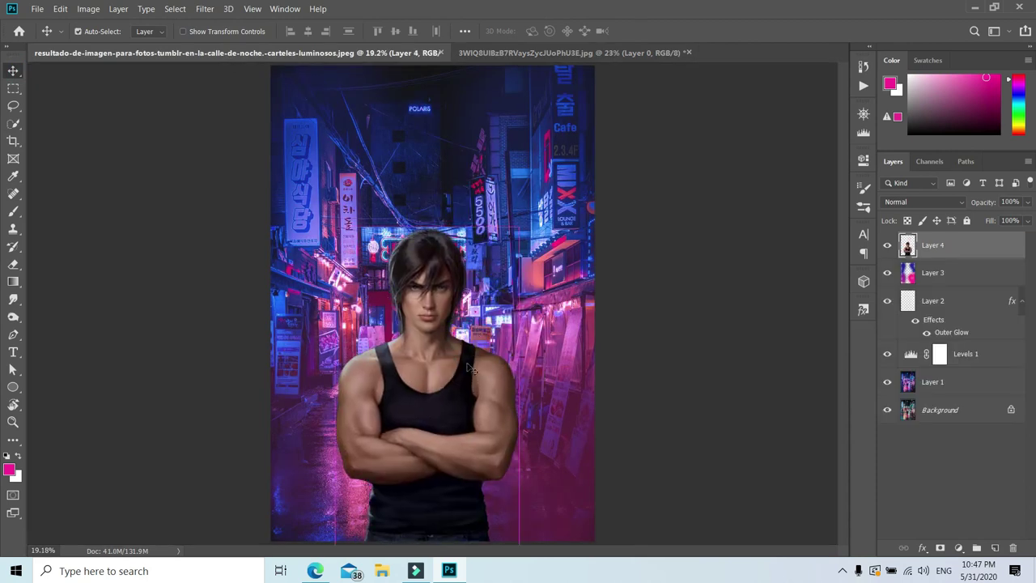
key(ctrl+t)
drag(516, 227, 524, 220)
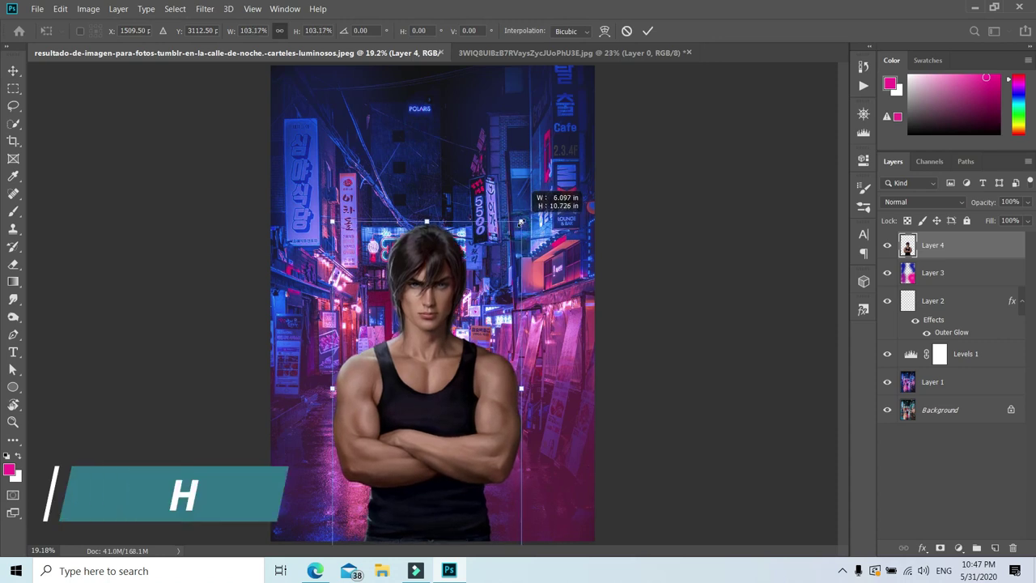
drag(458, 270, 453, 285)
key(Return)
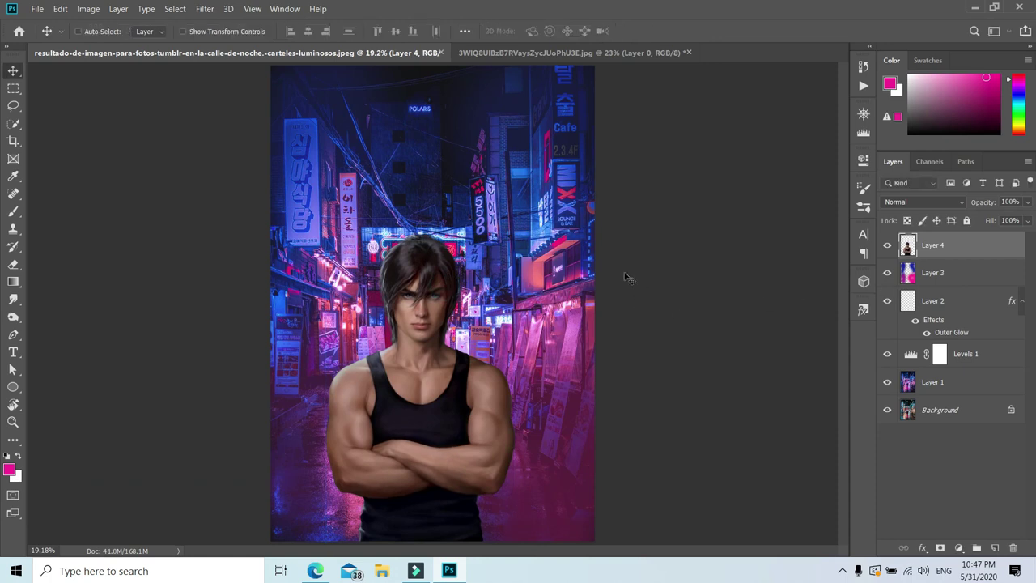
Step: In Camera Raw, set the man's Temperature -13, Tint +27, Whites +43 and Blacks -49
click(204, 9)
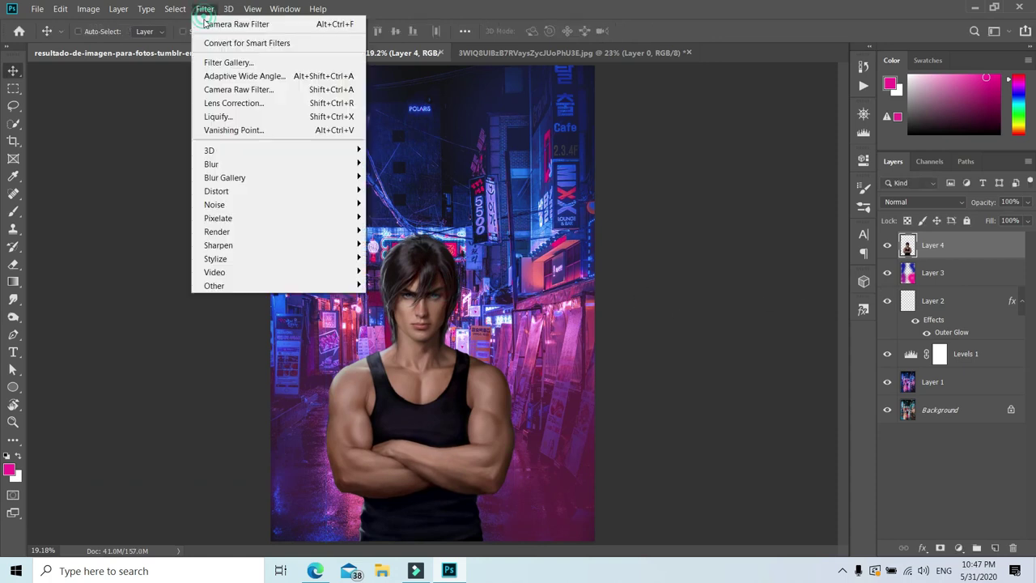
click(265, 91)
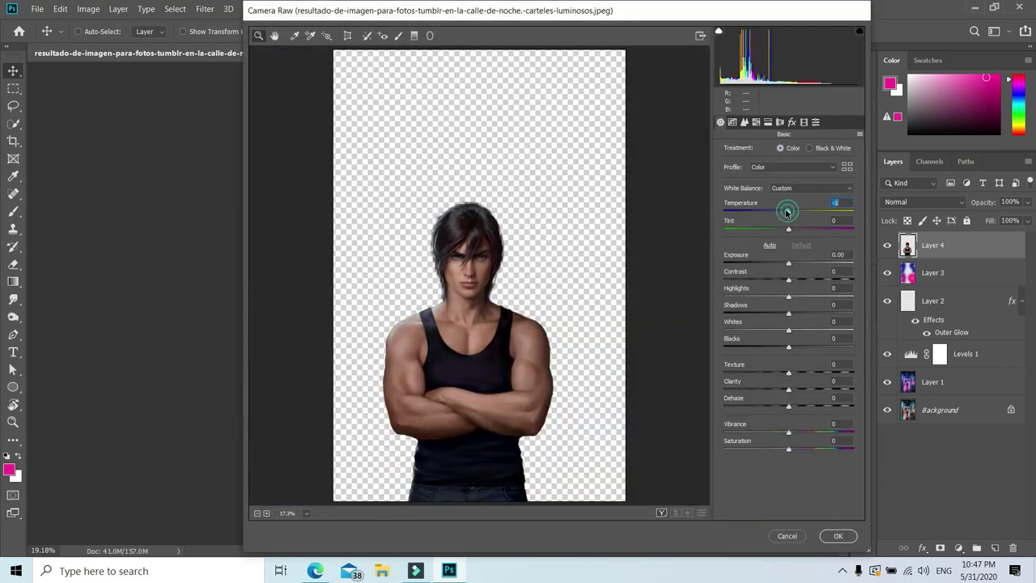
drag(787, 212, 778, 212)
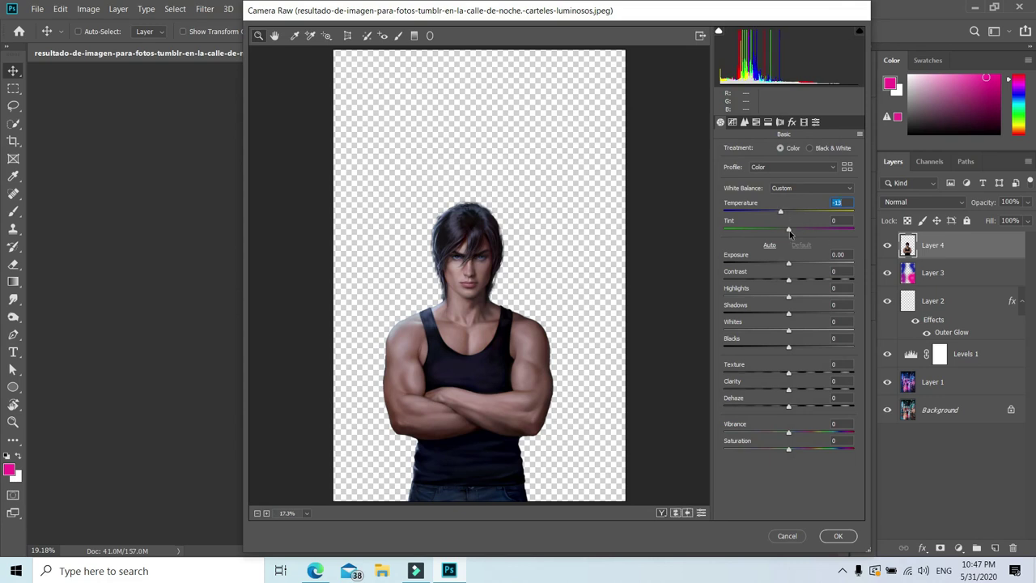
drag(790, 229, 804, 231)
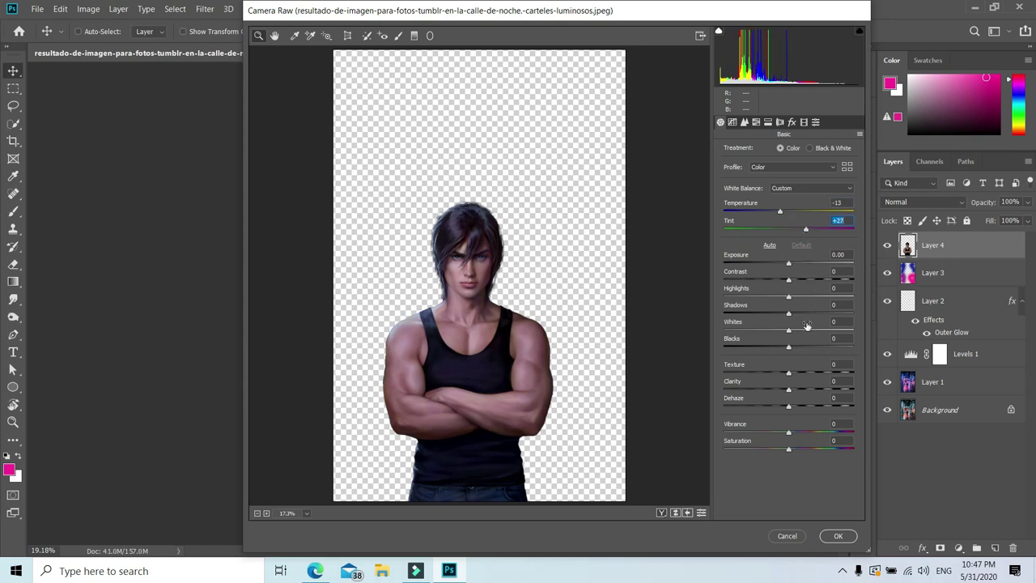
drag(789, 330, 817, 332)
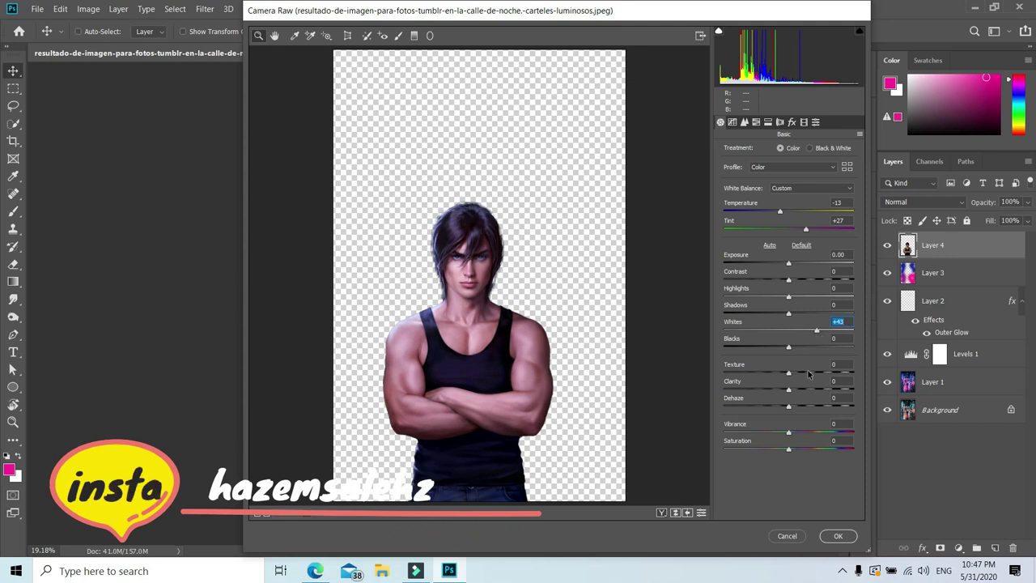
drag(788, 348, 754, 351)
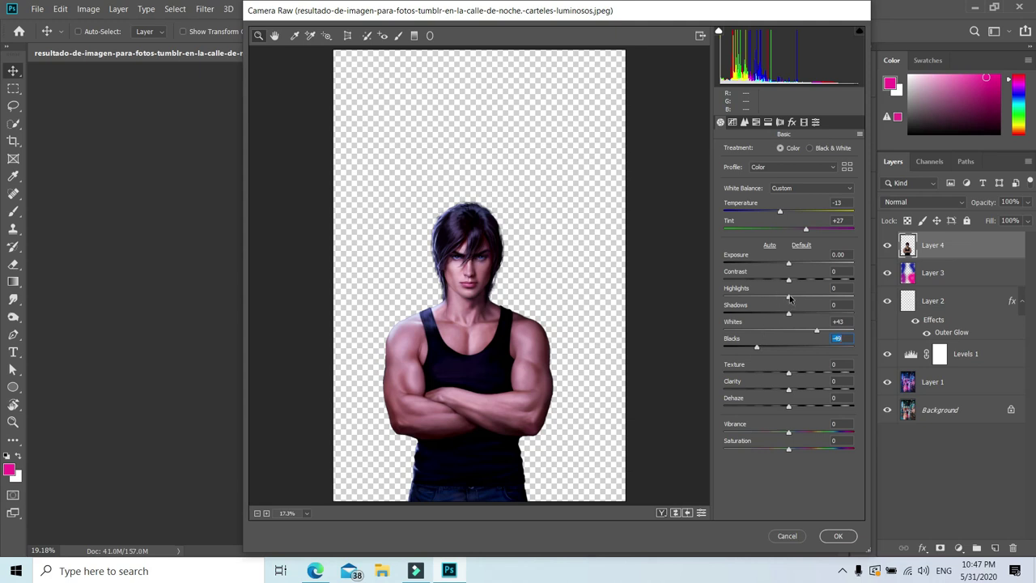
Step: Set Highlights +56 and Shadows -45, apply the grade, and add a new empty layer
drag(789, 297, 802, 298)
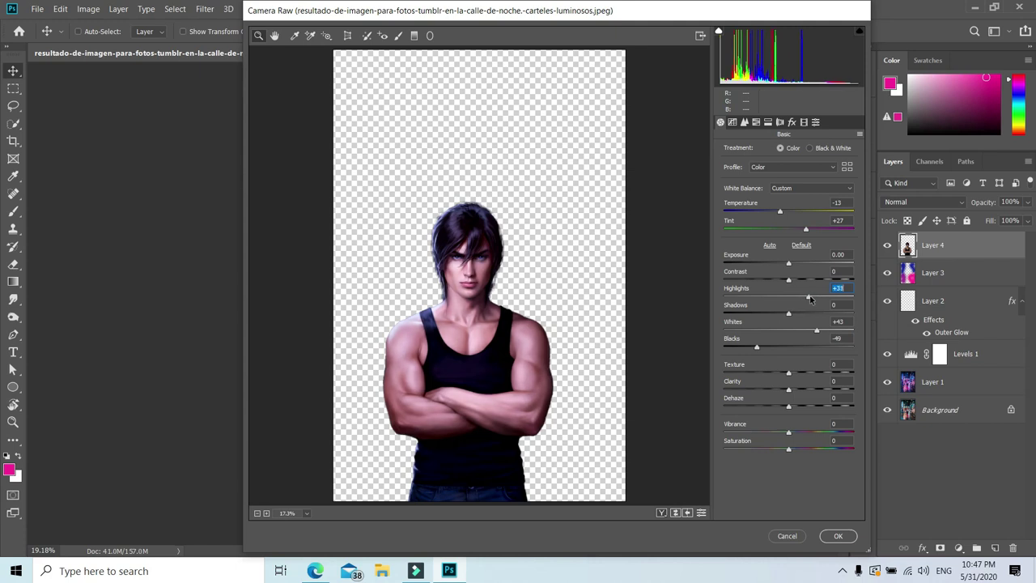
mouse_move(804, 298)
mouse_down()
mouse_move(825, 300)
mouse_move(759, 316)
mouse_up()
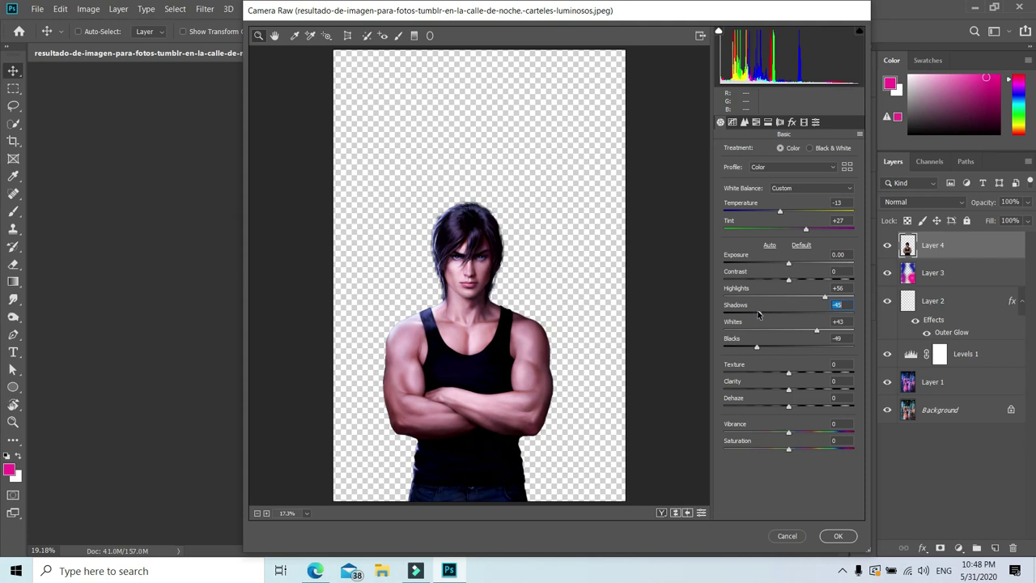
click(839, 538)
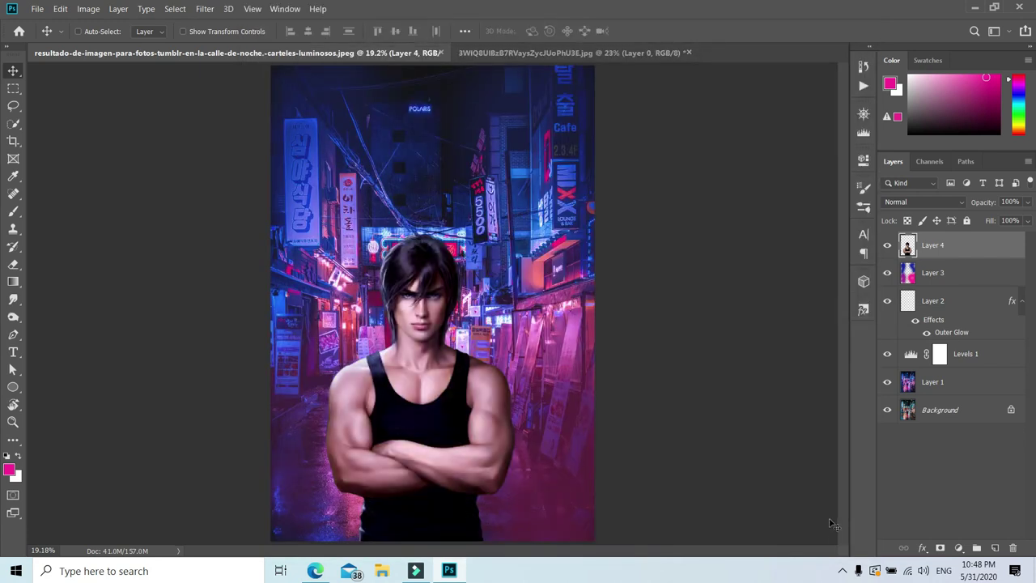
scroll(425, 340, up, 3)
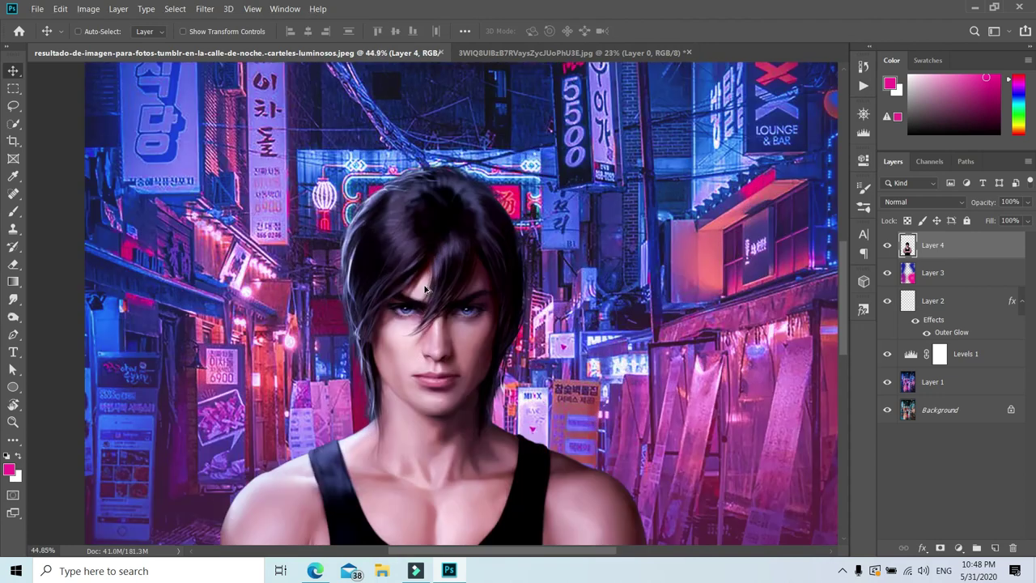
scroll(429, 324, down, 3)
scroll(437, 296, up, 1)
scroll(437, 296, down, 2)
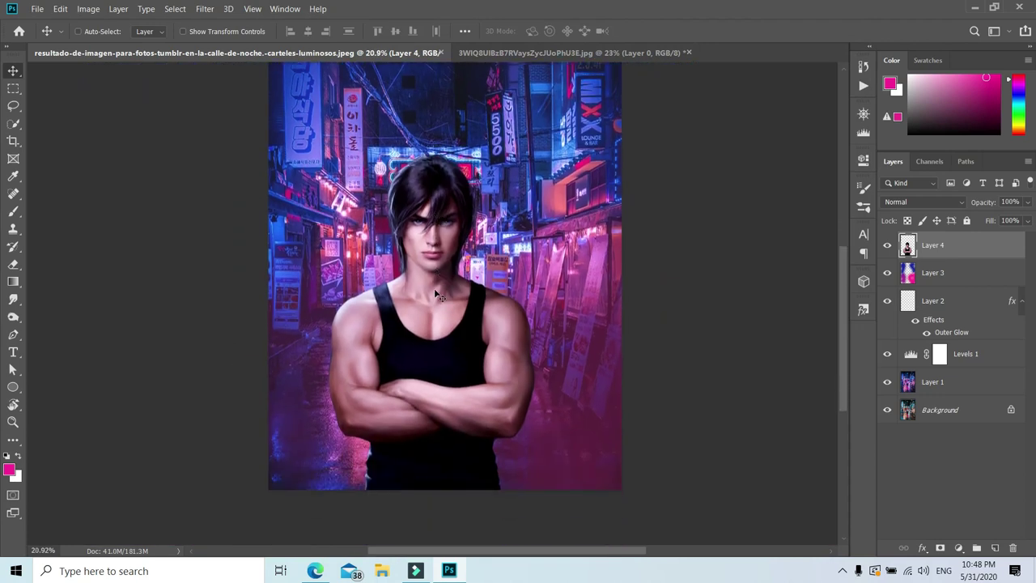
key(ctrl+shift+alt+n)
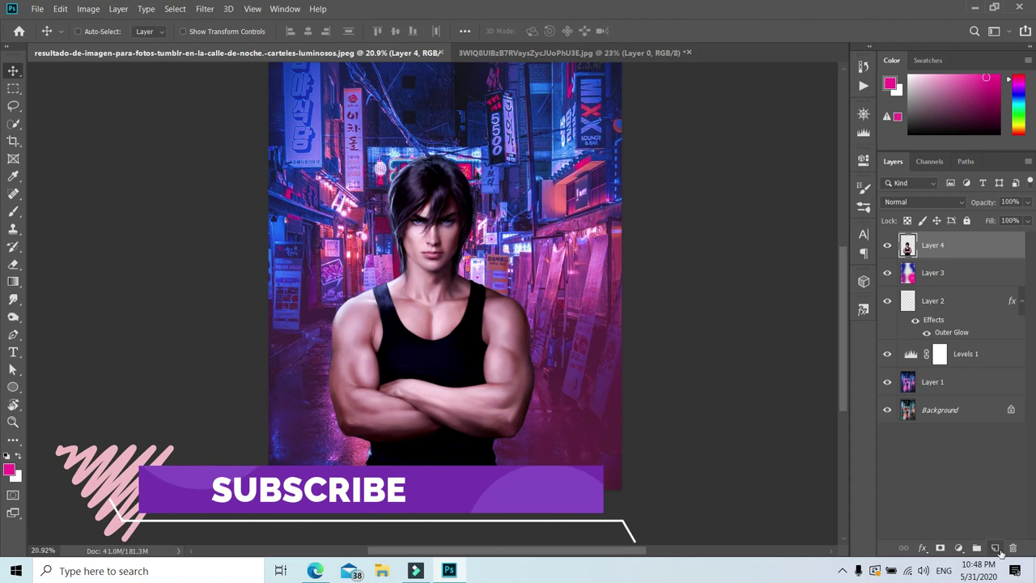
Step: Import Krists Smoke Brushes from New folder (5) and select the 2500 px cloud2 brush
key(b)
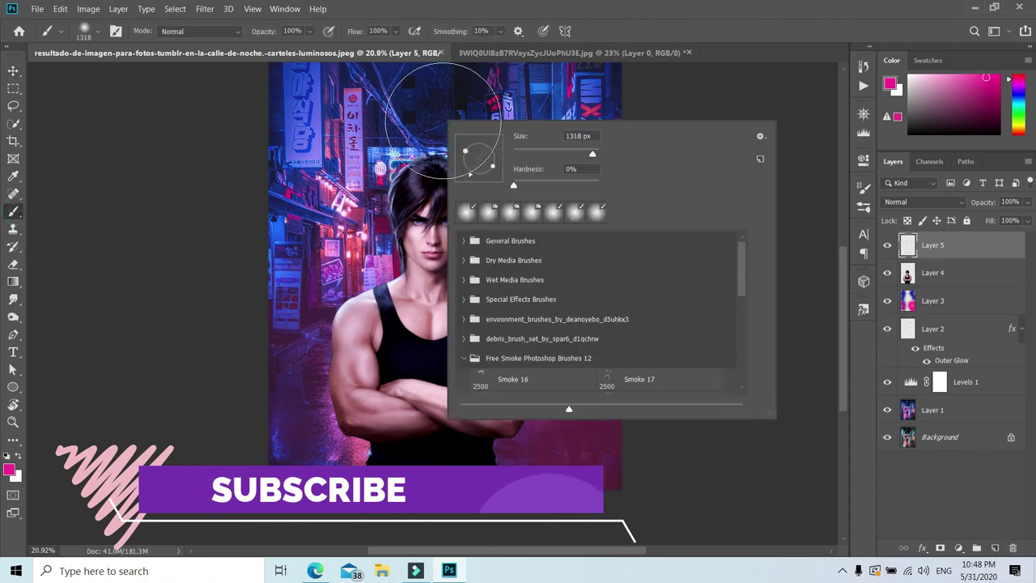
right_click(450, 123)
click(760, 136)
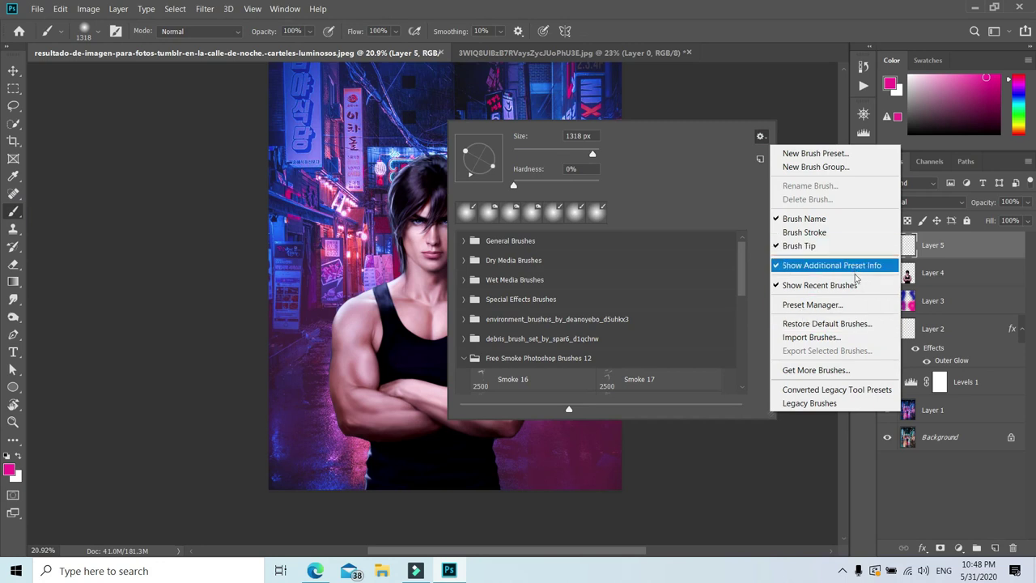
click(836, 337)
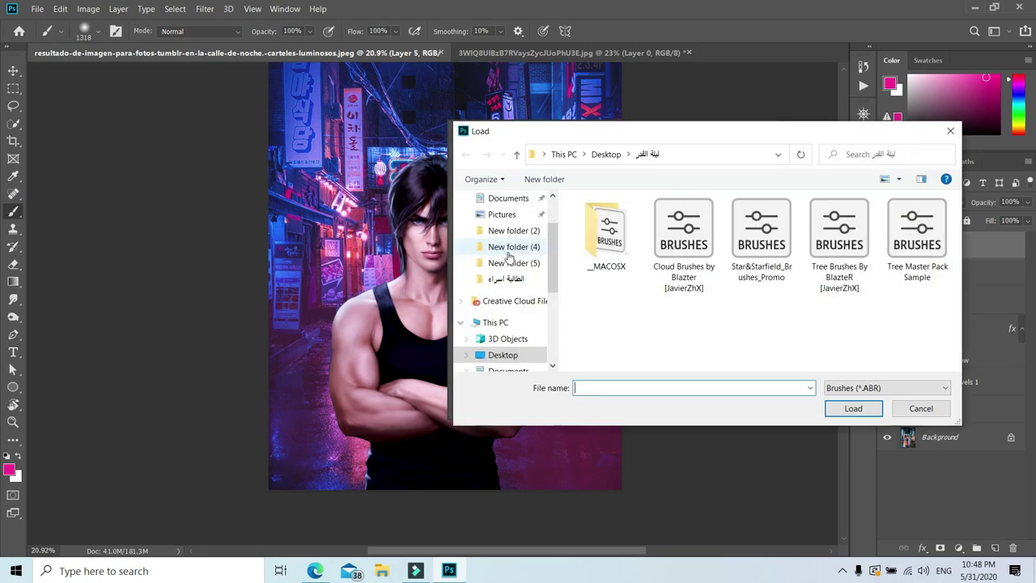
click(503, 354)
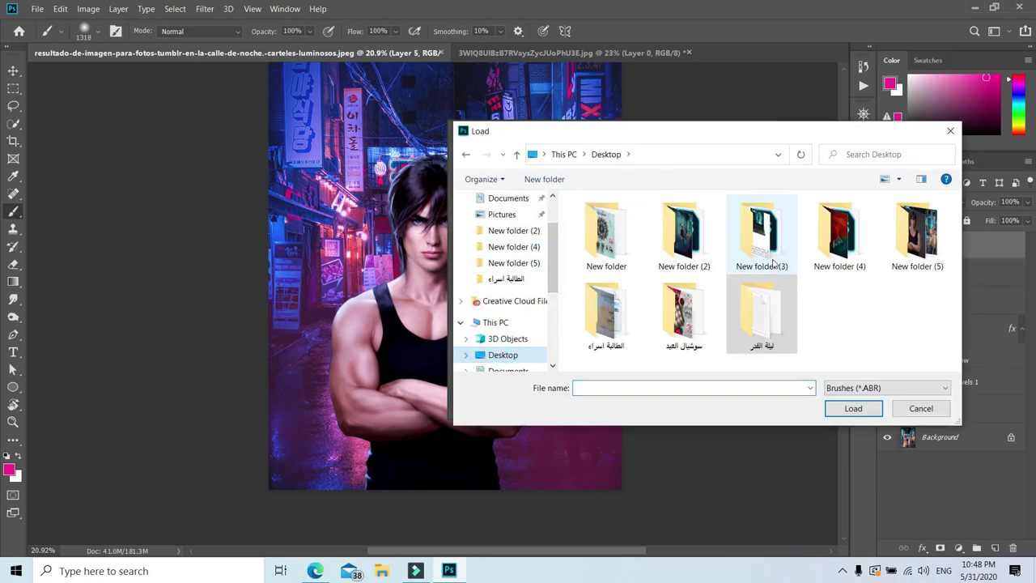
double_click(915, 243)
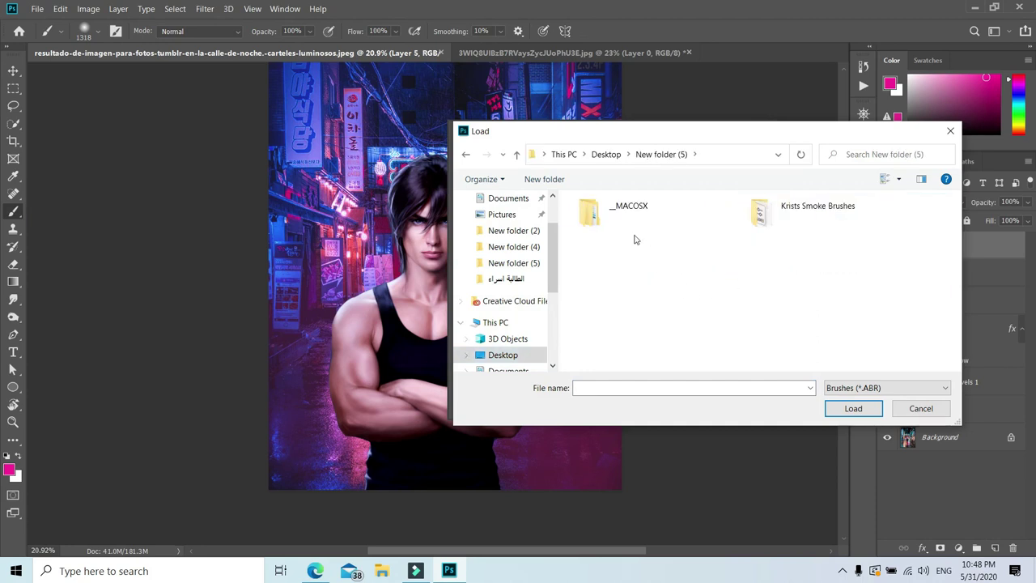
double_click(810, 213)
double_click(663, 221)
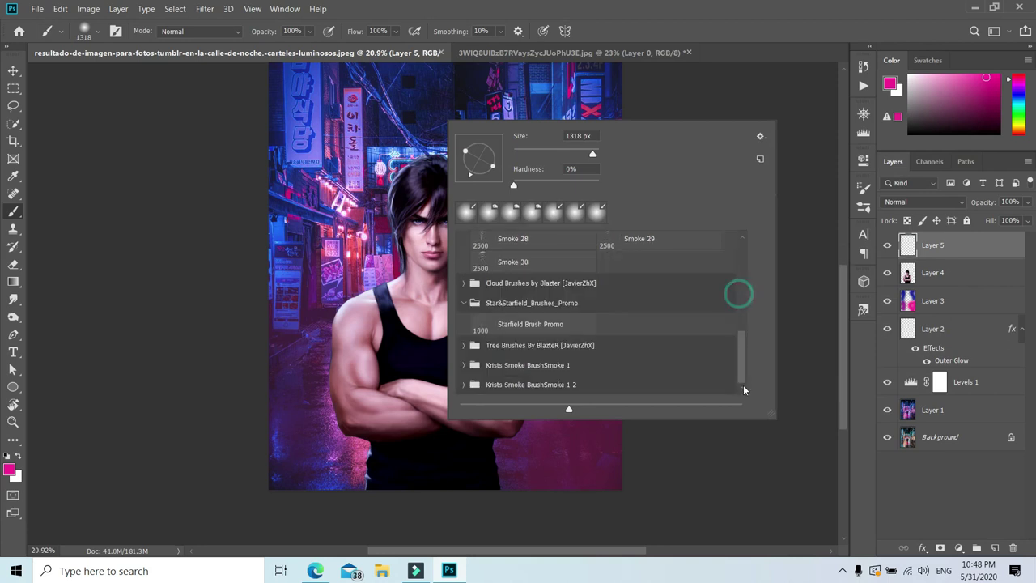
click(466, 386)
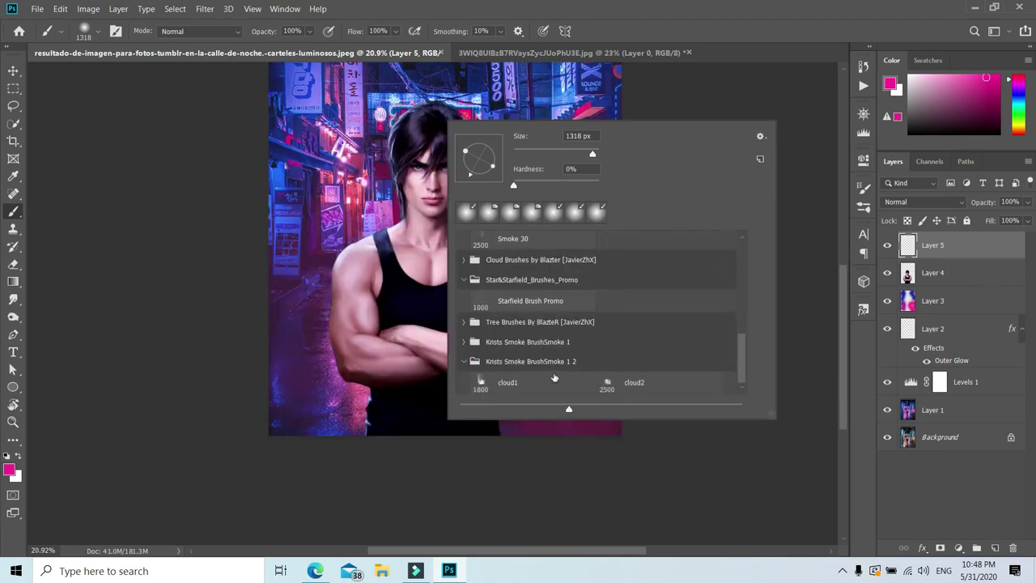
double_click(620, 384)
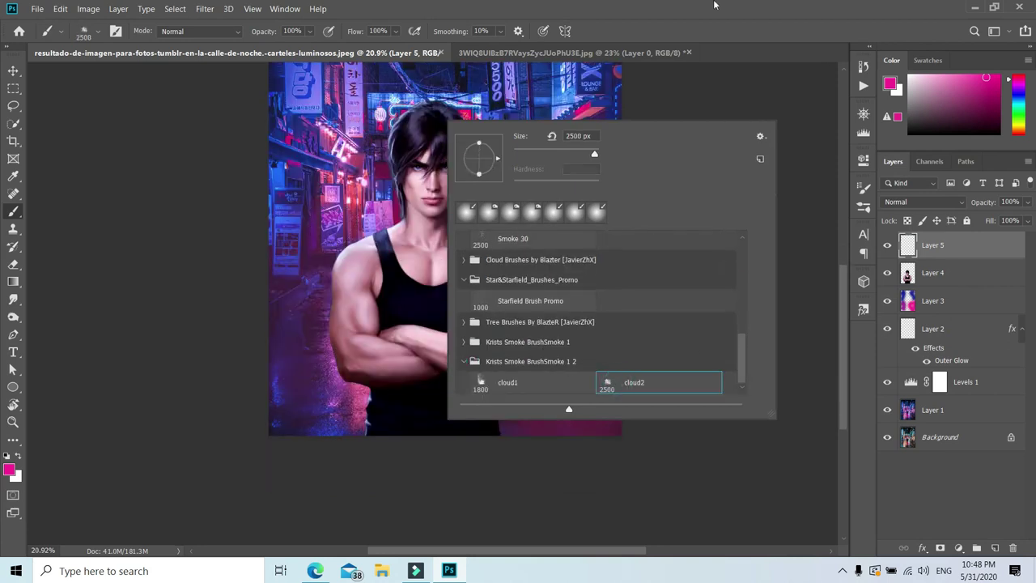
Step: Paint white cloud2 smoke across the top of the image and over the man
click(17, 455)
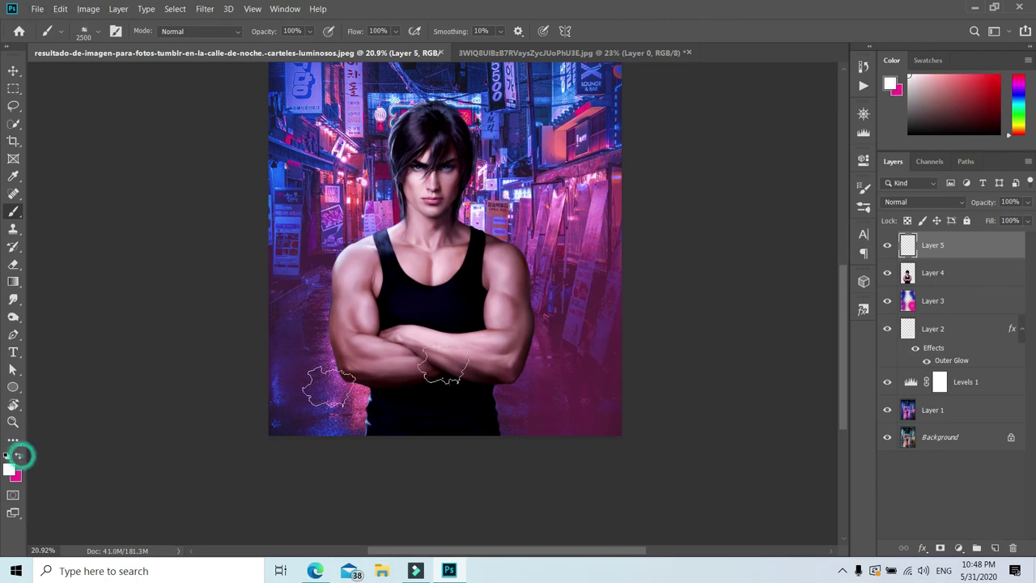
scroll(406, 267, down, 2)
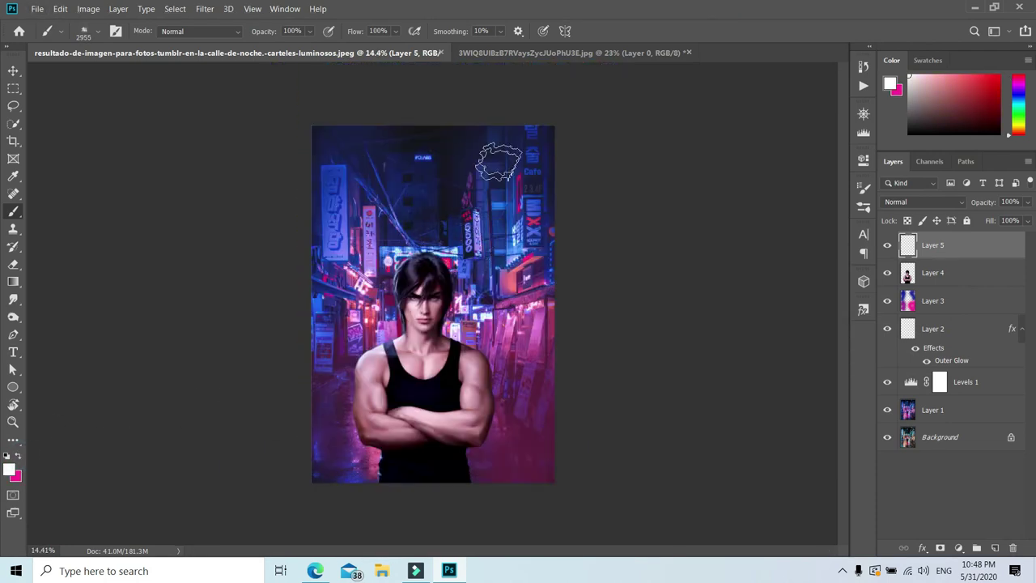
drag(453, 166, 388, 174)
mouse_move(474, 364)
mouse_down()
mouse_move(547, 202)
mouse_move(535, 289)
mouse_move(468, 184)
mouse_move(616, 229)
mouse_up()
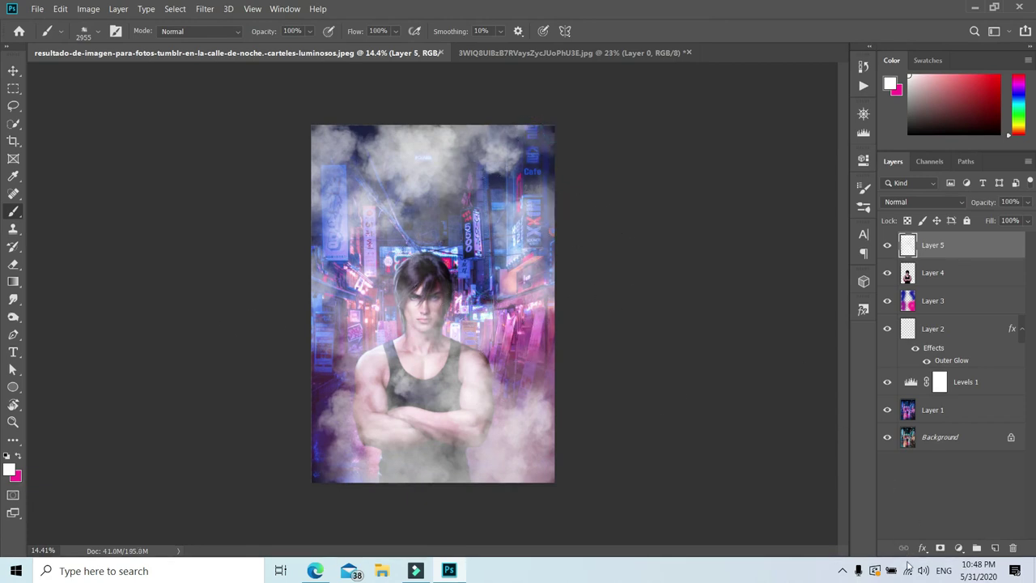
Step: Add a layer mask and paint black at 40% opacity, 58% flow over the top and torso
click(941, 548)
key(d)
drag(354, 34, 328, 34)
drag(263, 31, 235, 35)
mouse_move(435, 170)
mouse_down()
mouse_move(416, 138)
mouse_move(502, 202)
mouse_up()
drag(405, 146, 340, 227)
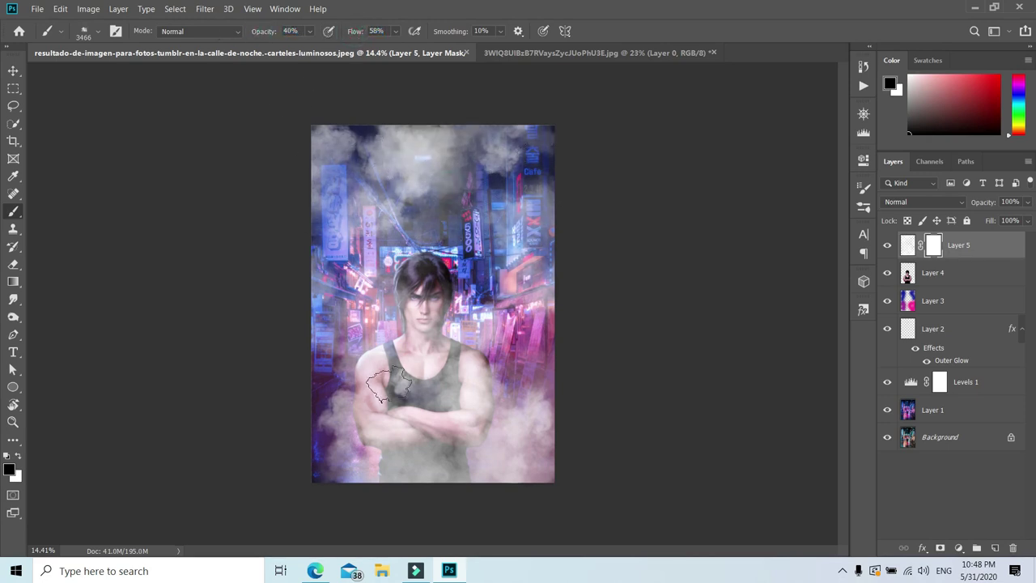
mouse_move(550, 444)
mouse_down()
mouse_move(416, 428)
mouse_move(485, 437)
mouse_up()
mouse_move(410, 166)
mouse_down()
mouse_move(458, 143)
mouse_move(527, 150)
mouse_move(425, 152)
mouse_move(441, 186)
mouse_up()
mouse_move(417, 421)
mouse_down()
mouse_move(465, 483)
mouse_move(405, 453)
mouse_up()
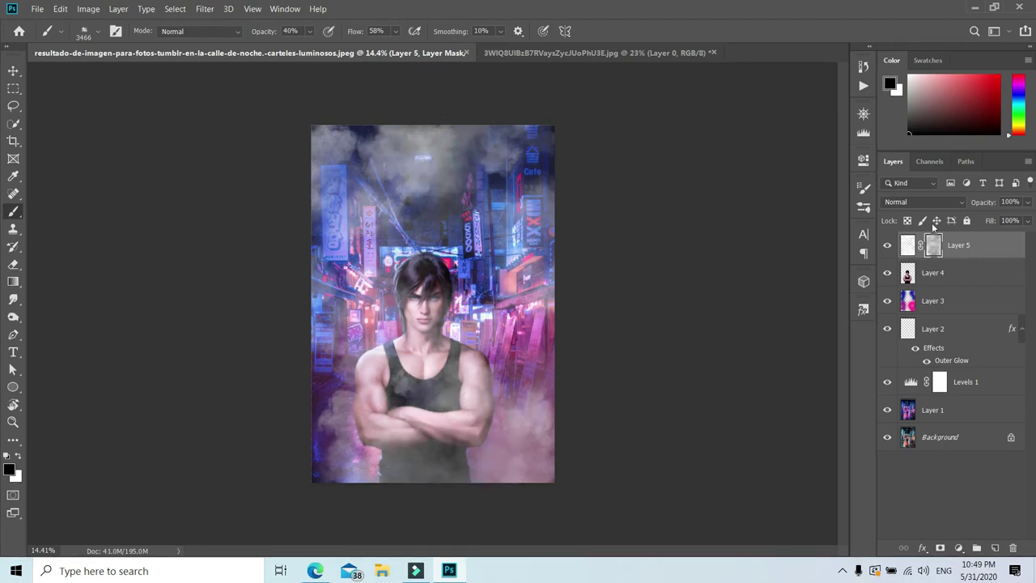
Step: Set smoke Layer 5 to Color Dodge at 93% opacity with Fill lowered to 46%
click(897, 201)
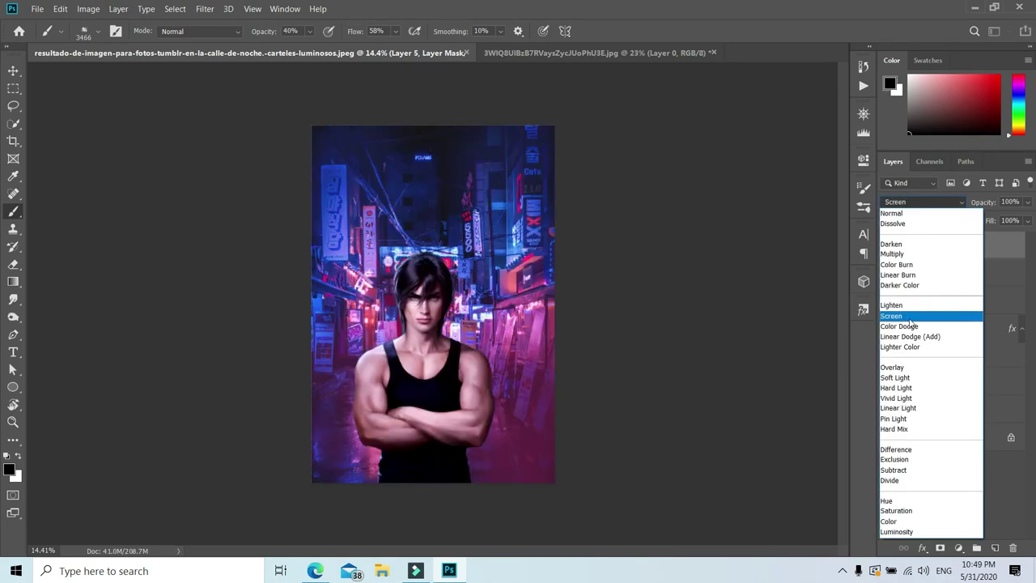
click(909, 326)
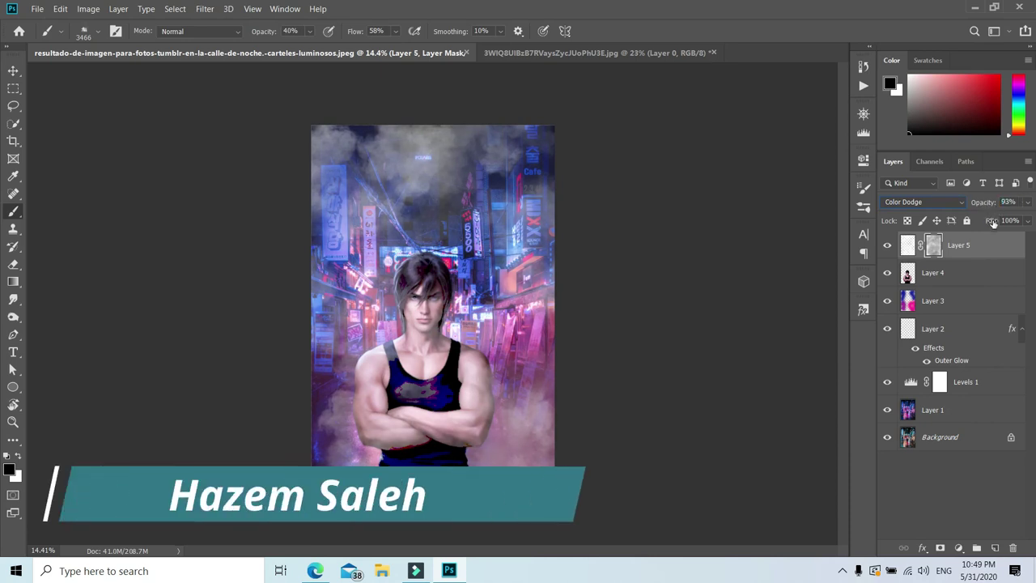
key(shift+Down)
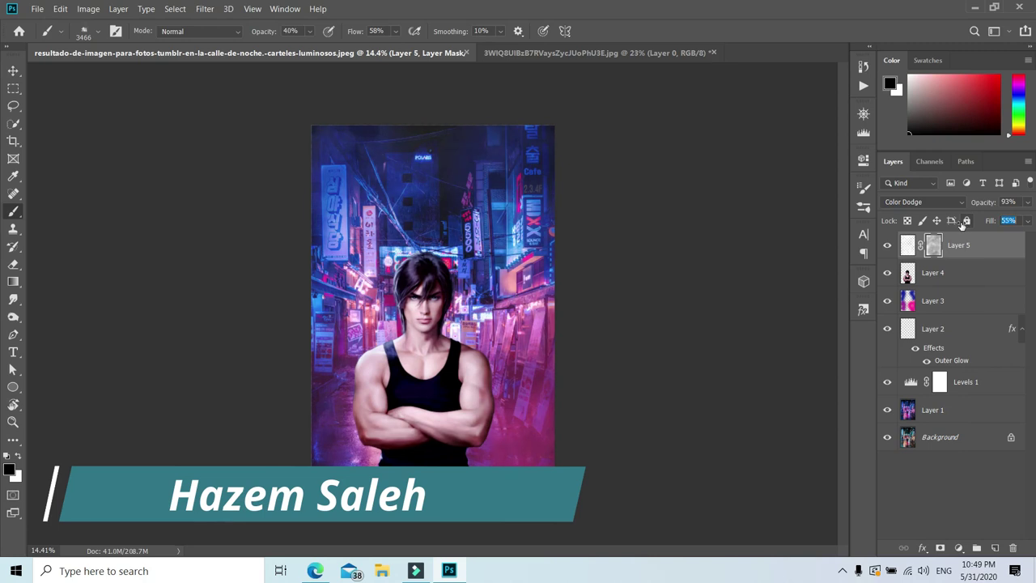
key(Down)
key(Down)
key(Down)
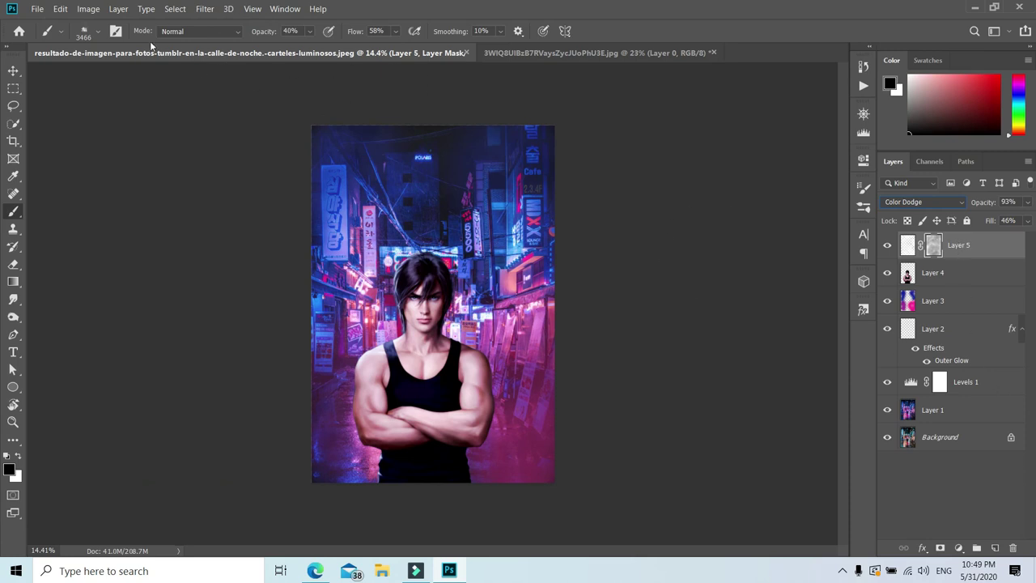
click(38, 12)
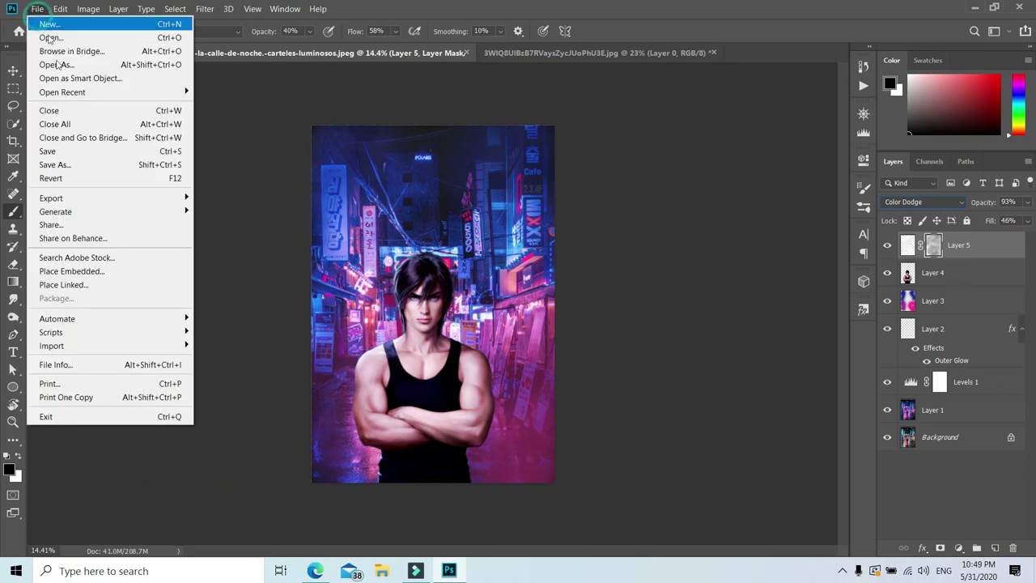
Step: Place Optical-6-psdbox as an embedded layer across the middle of the canvas
click(94, 272)
click(163, 174)
double_click(163, 174)
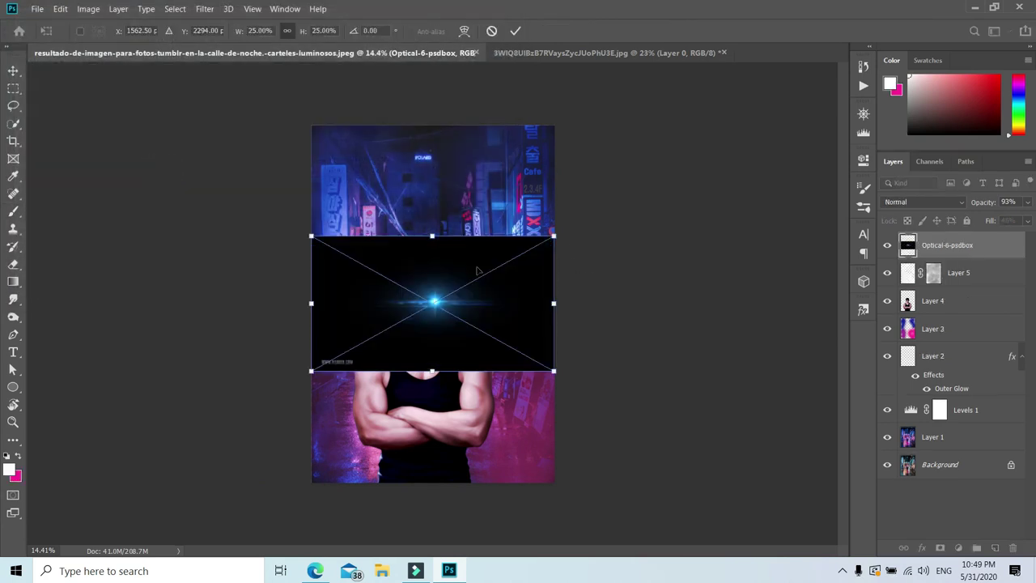
key(Return)
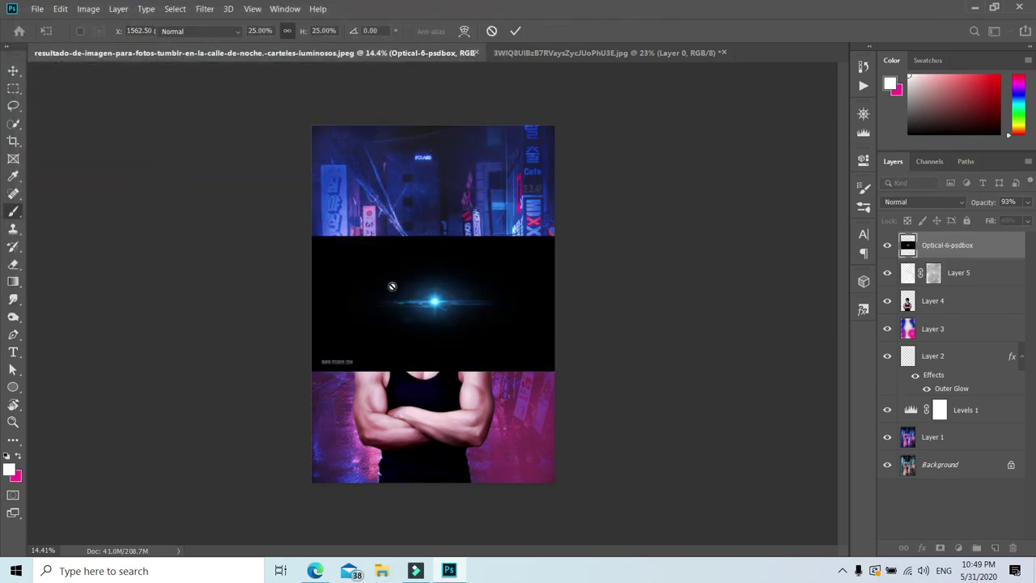
key(b)
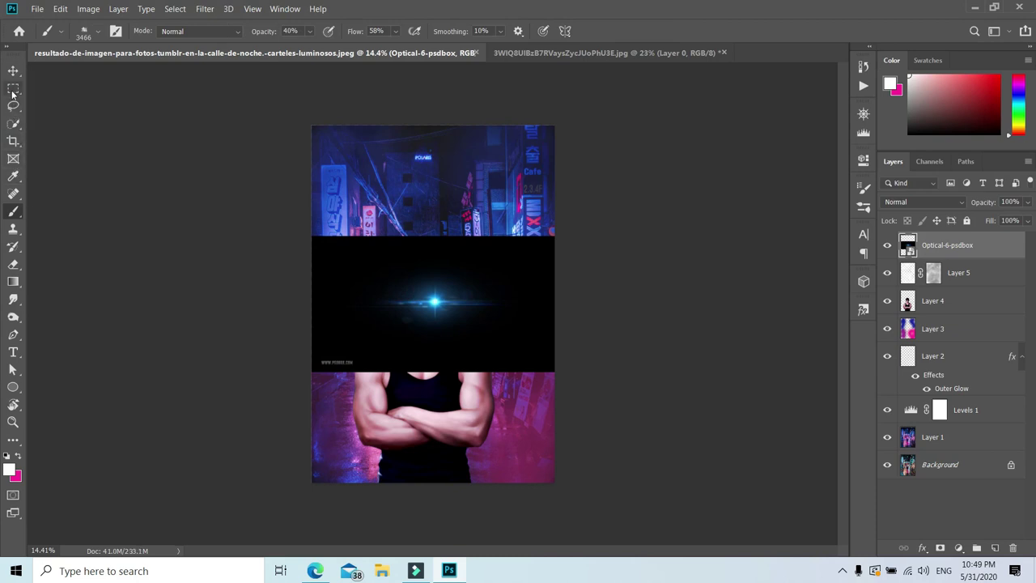
click(14, 88)
Step: Mask the flare layer to a rectangle selected inside its black band
drag(316, 240, 552, 360)
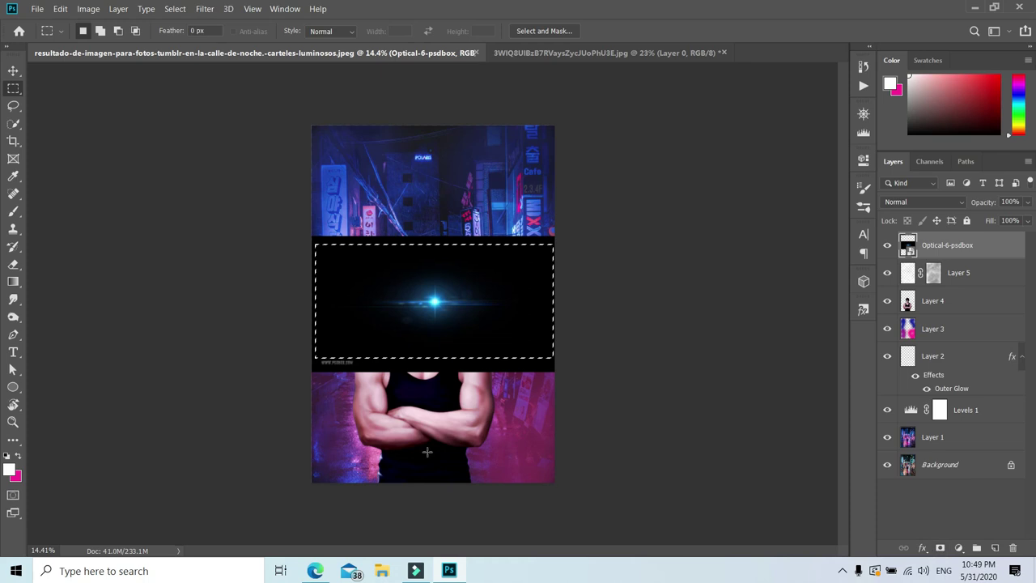
click(938, 547)
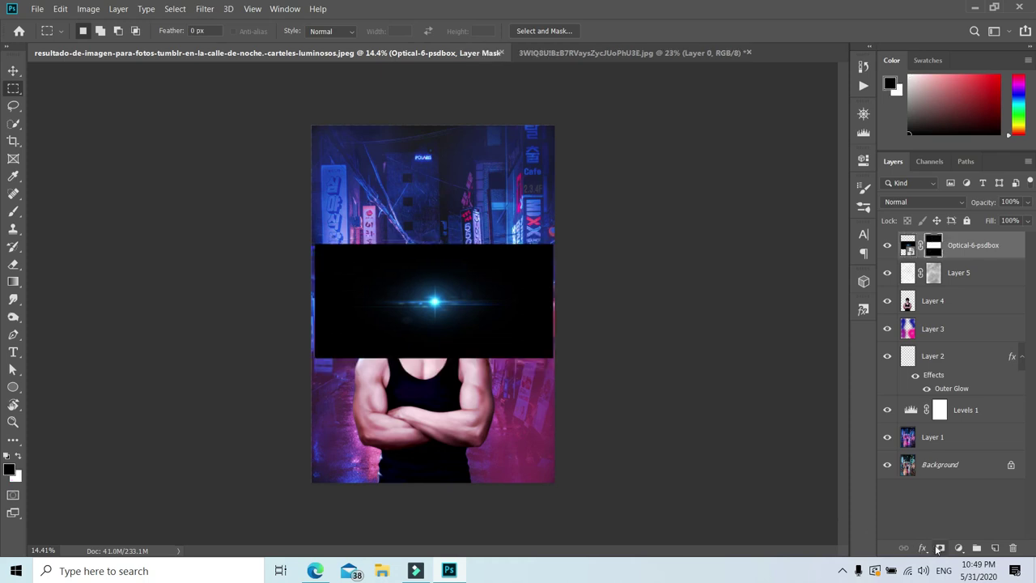
right_click(933, 243)
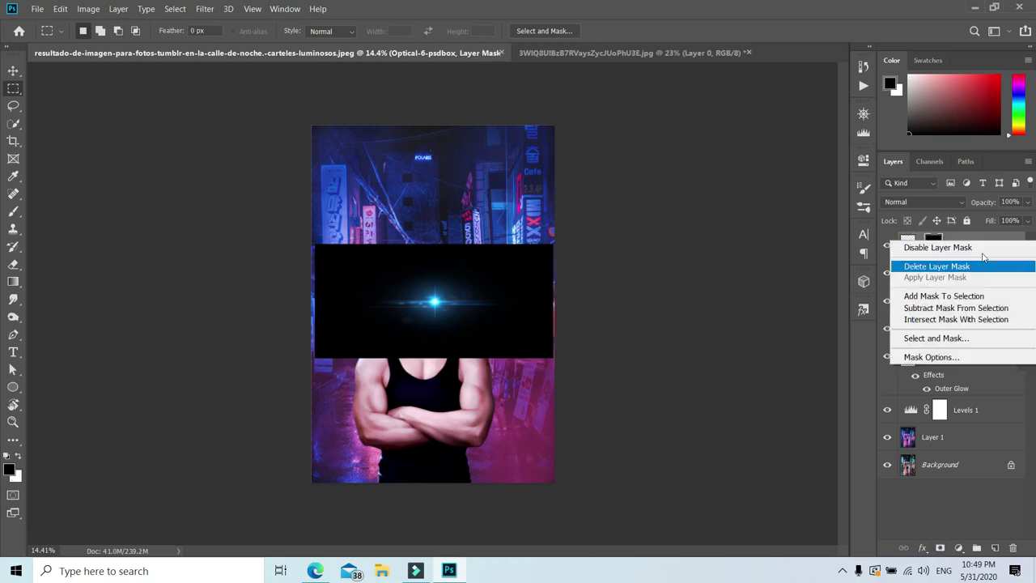
key(Escape)
Step: Rasterize the Optical-6-psdbox layer, apply its mask, and set the blend mode to Screen
right_click(1007, 243)
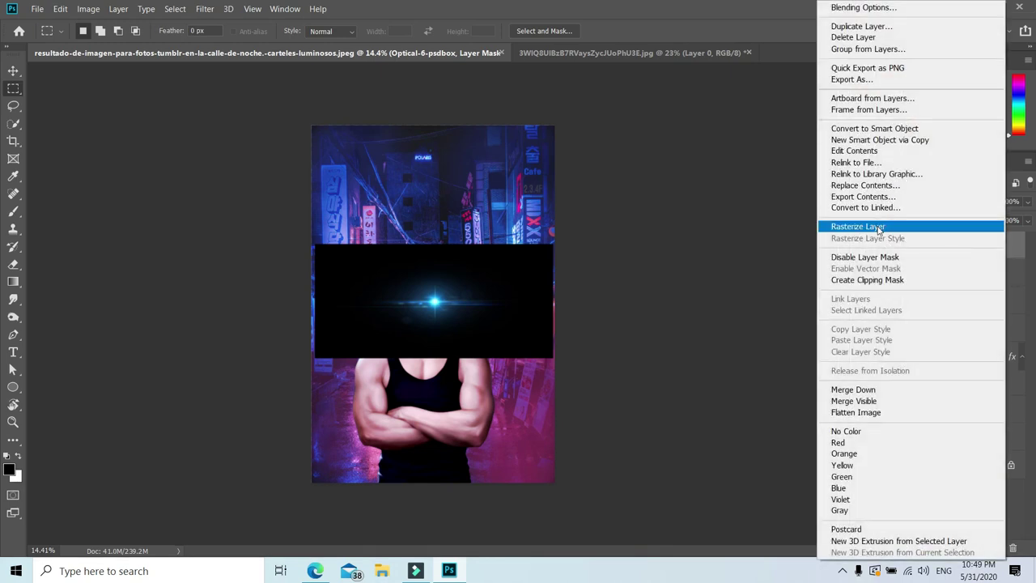
click(931, 224)
right_click(934, 251)
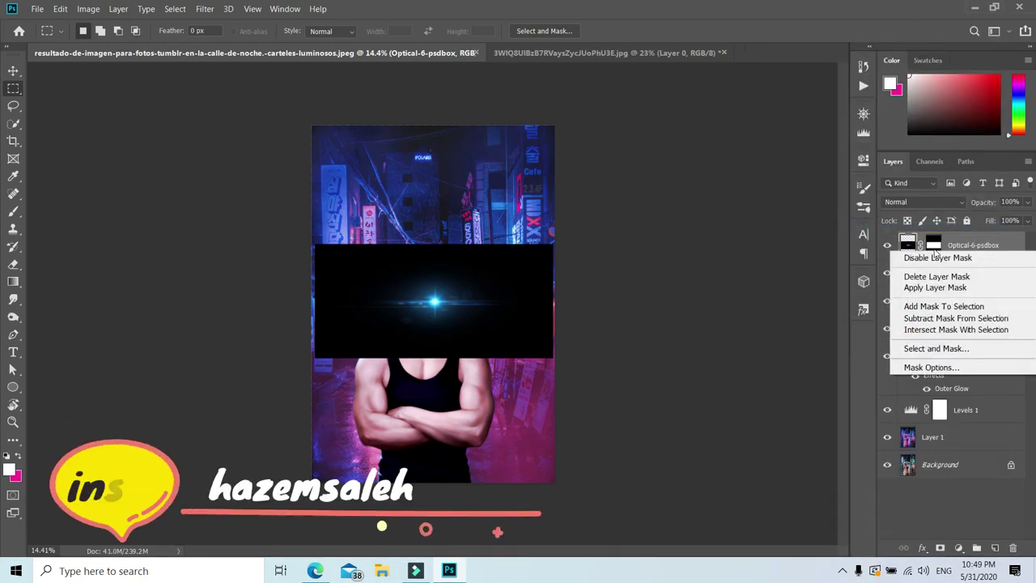
click(934, 289)
click(916, 203)
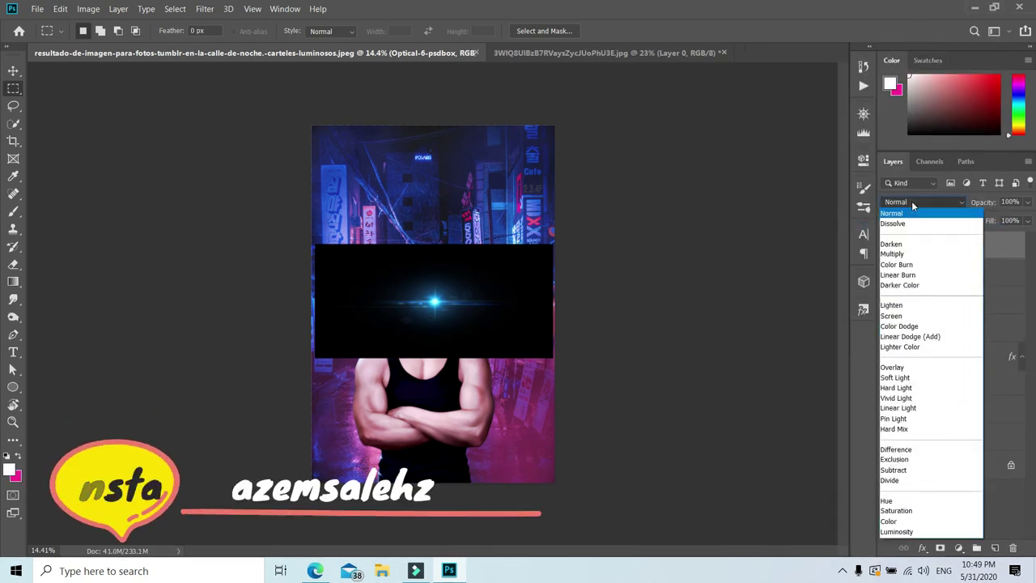
click(903, 312)
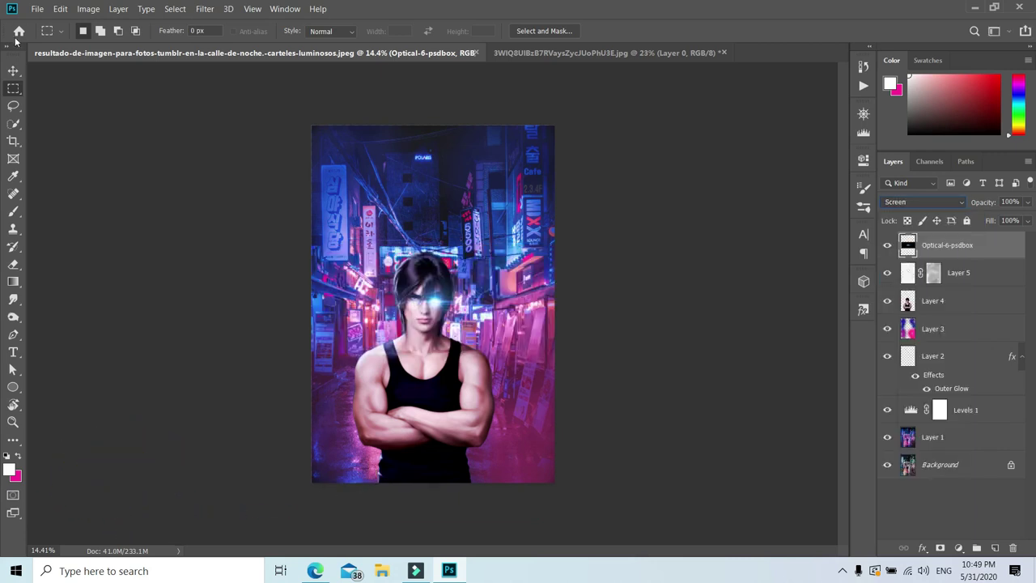
Step: Move the flare left, scale it to about 148%, and Alt-drag a copy beside the face
click(13, 70)
drag(438, 305, 376, 312)
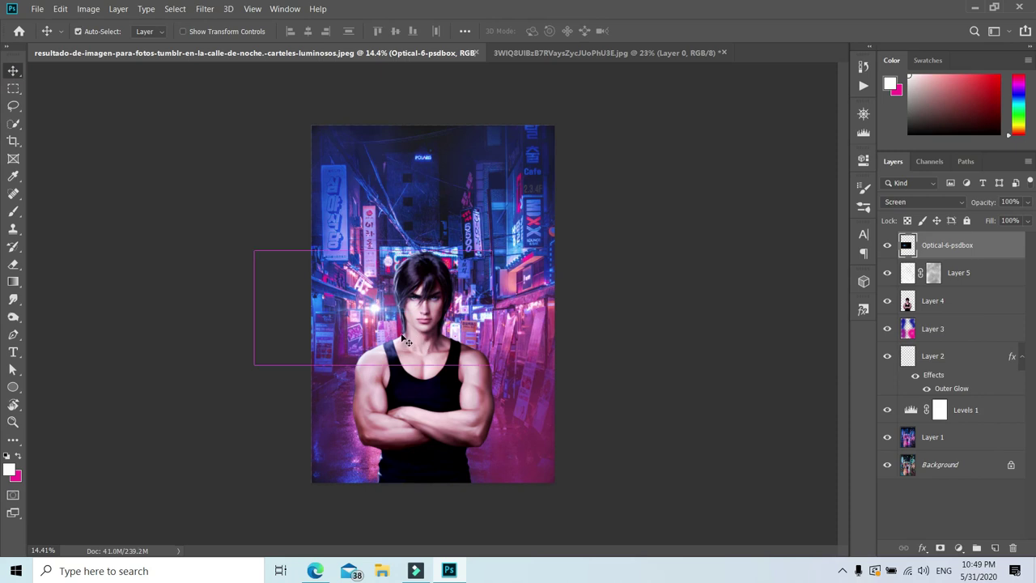
key(ctrl+t)
drag(492, 363, 550, 392)
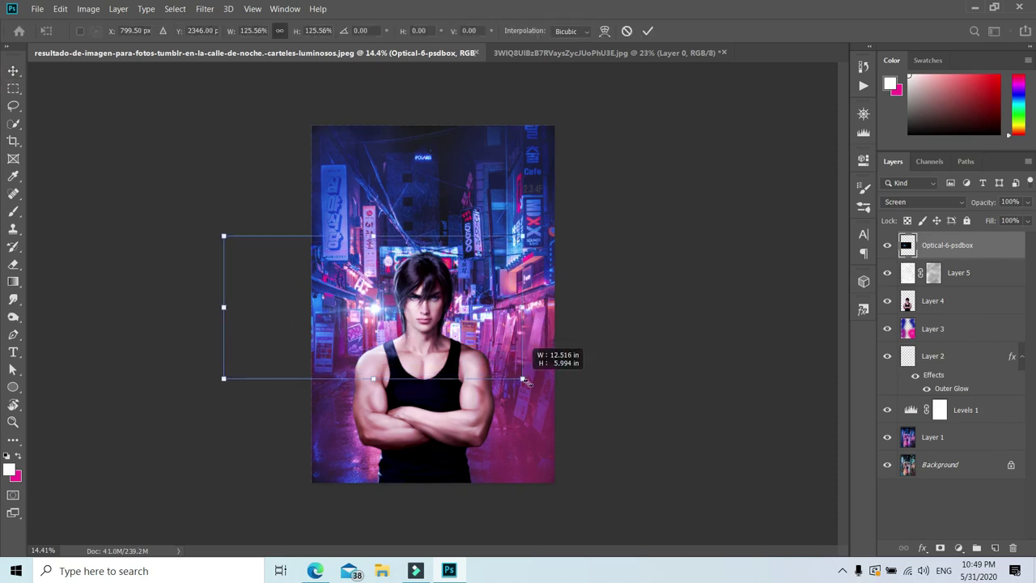
drag(380, 312, 377, 311)
key(Return)
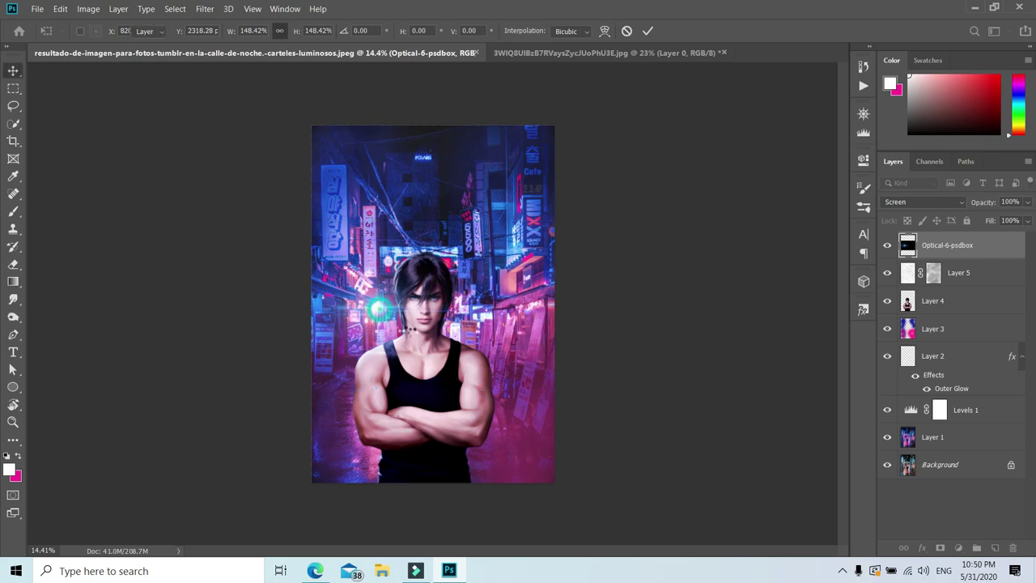
mouse_move(379, 312)
mouse_down()
mouse_move(481, 310)
mouse_move(473, 314)
mouse_up()
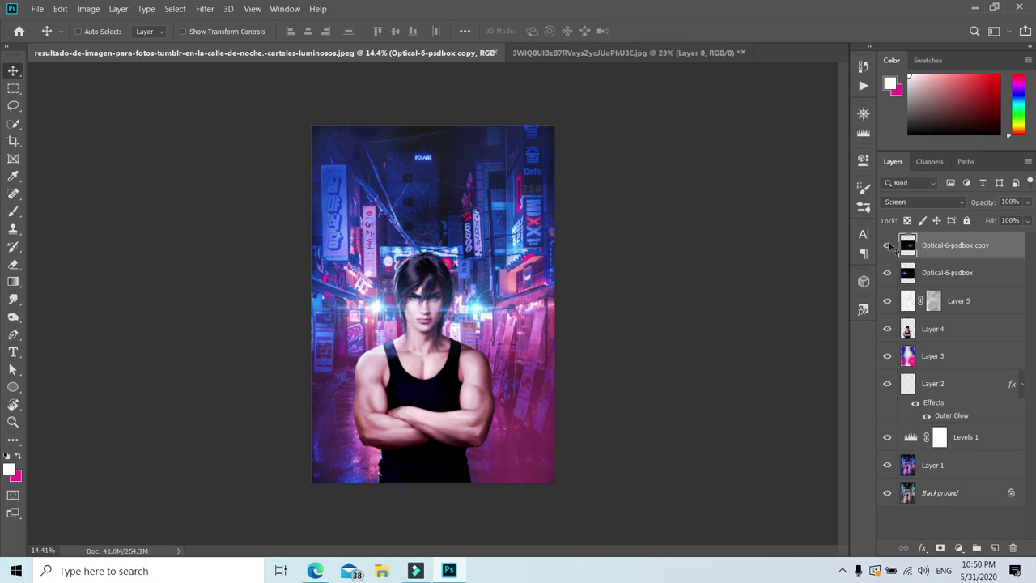
click(88, 8)
mouse_move(107, 43)
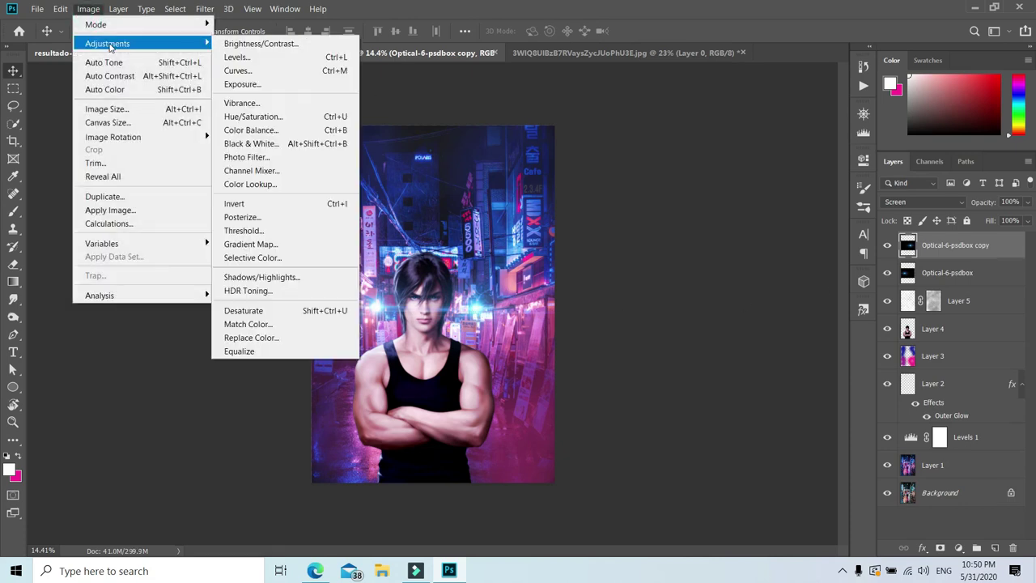
Step: Colorize the flare copy with Hue/Saturation at Hue 345 and Saturation 64
click(253, 116)
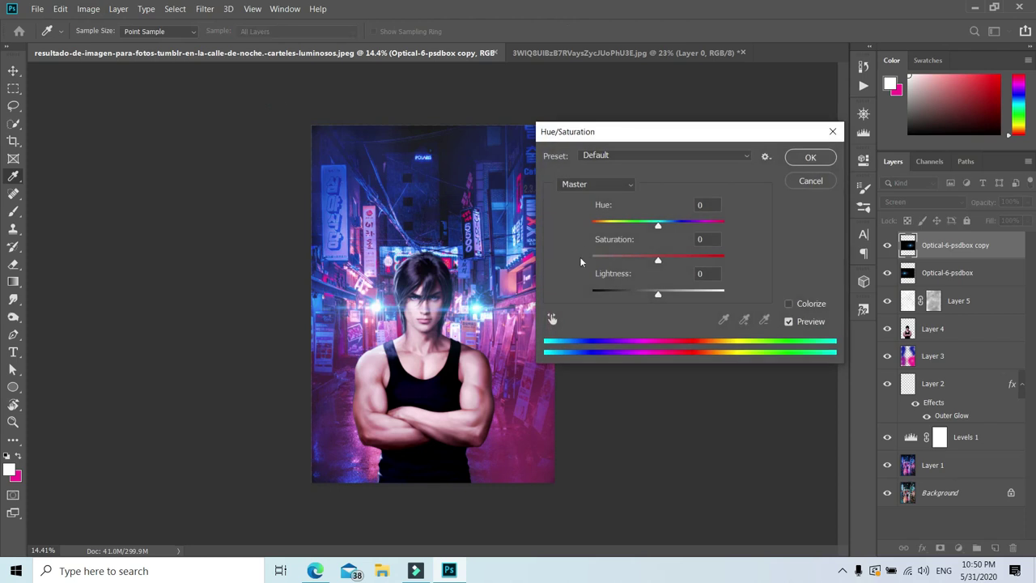
click(788, 303)
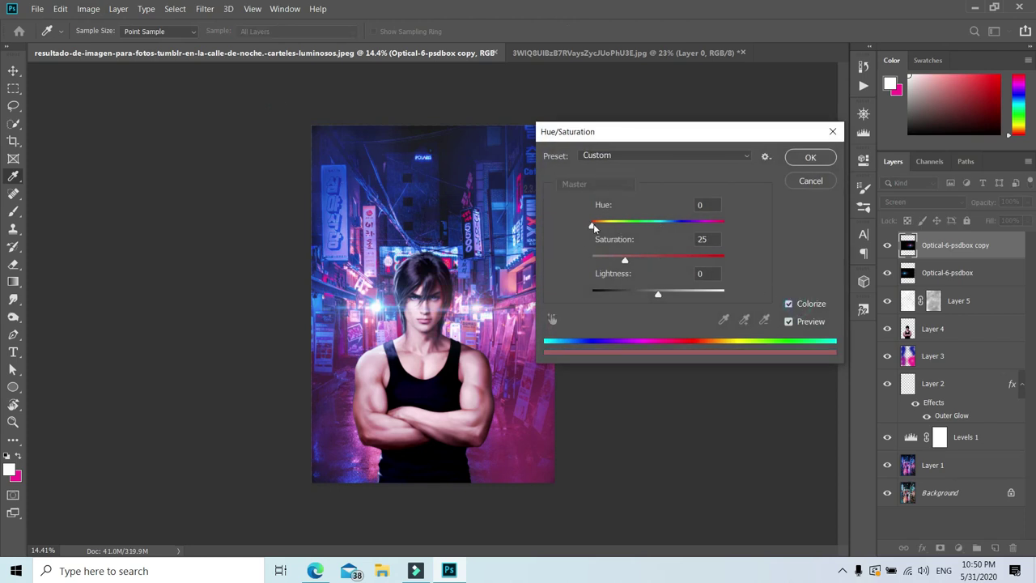
drag(596, 224, 719, 230)
drag(624, 261, 677, 261)
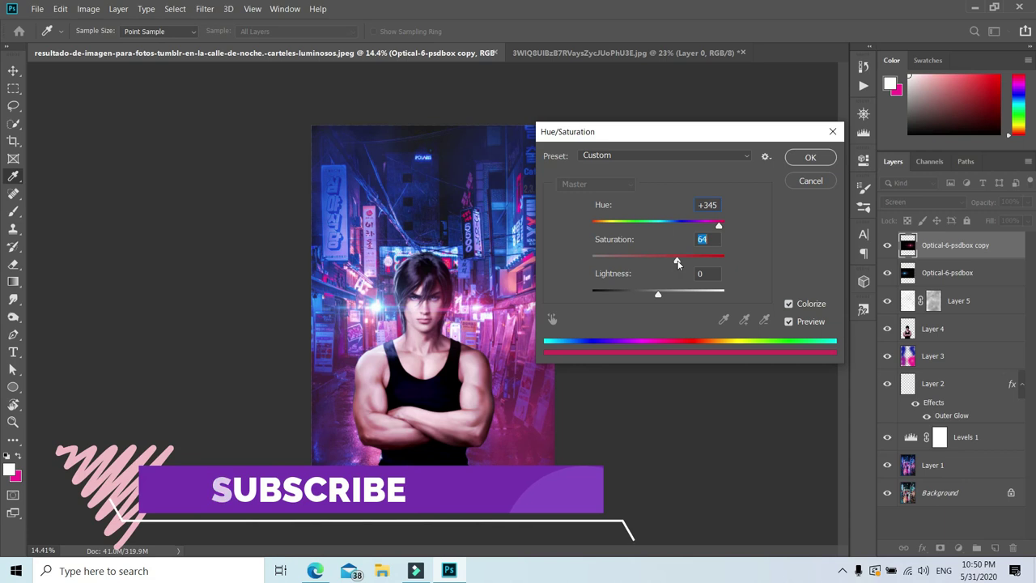
click(795, 164)
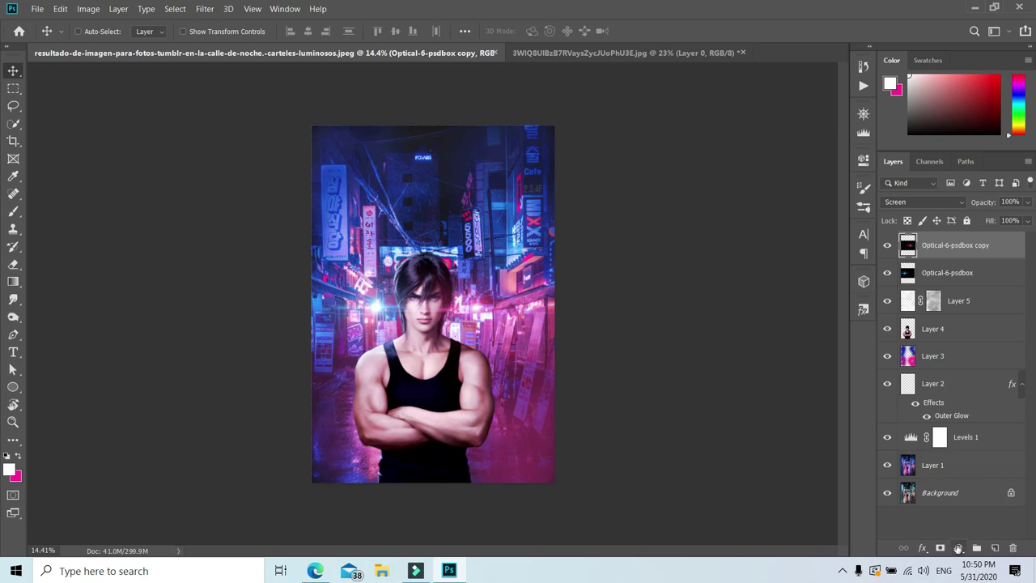
Step: Add Layer 6 and define a gradient from blue #3267ff to orange #f5a10e
click(994, 548)
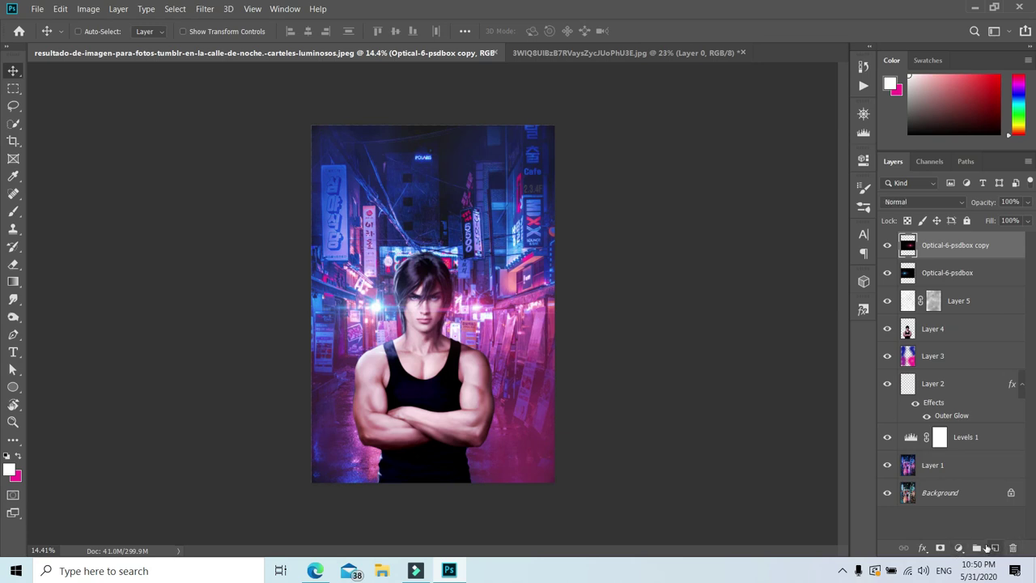
click(13, 281)
click(95, 30)
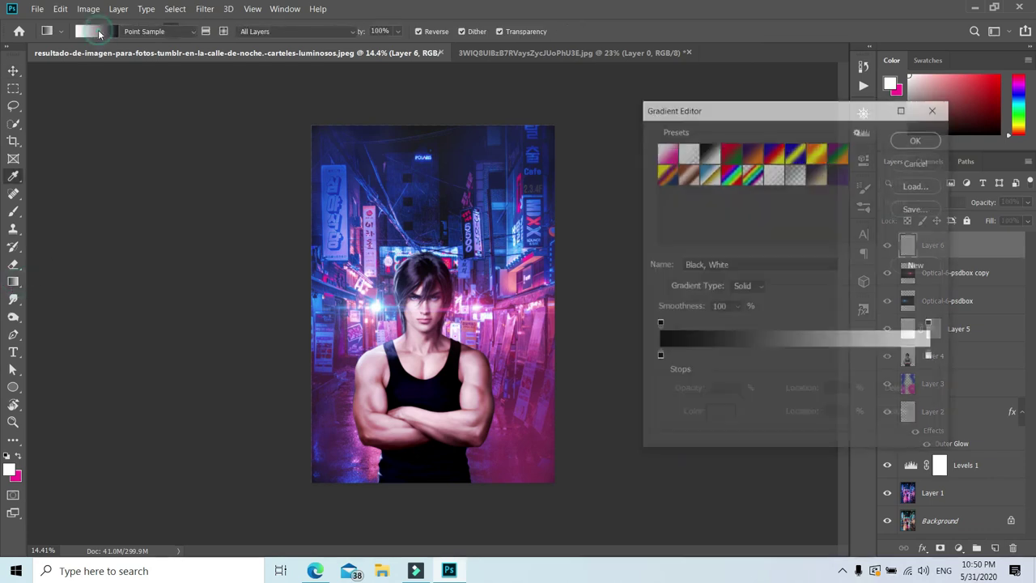
double_click(659, 357)
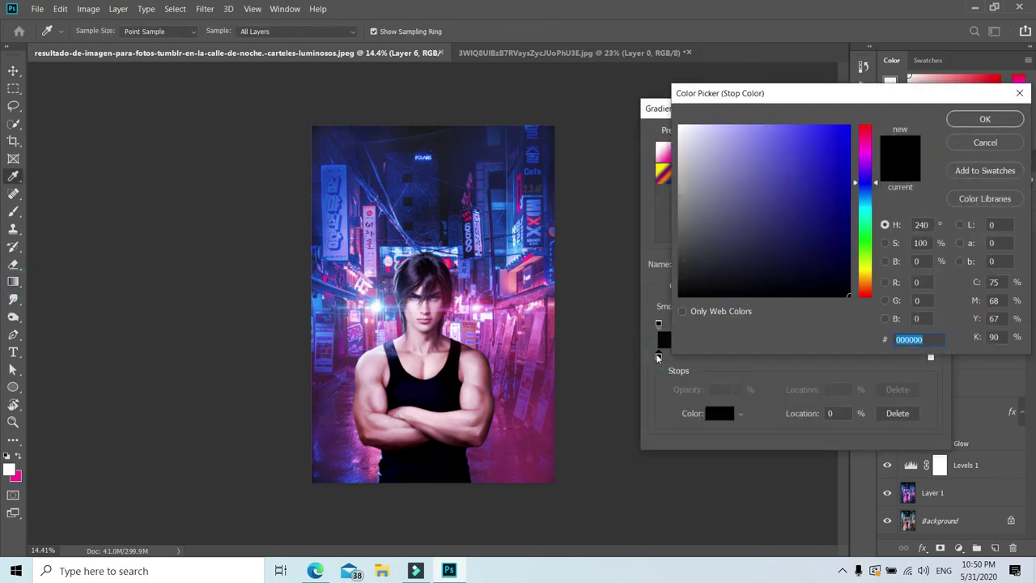
text(32)
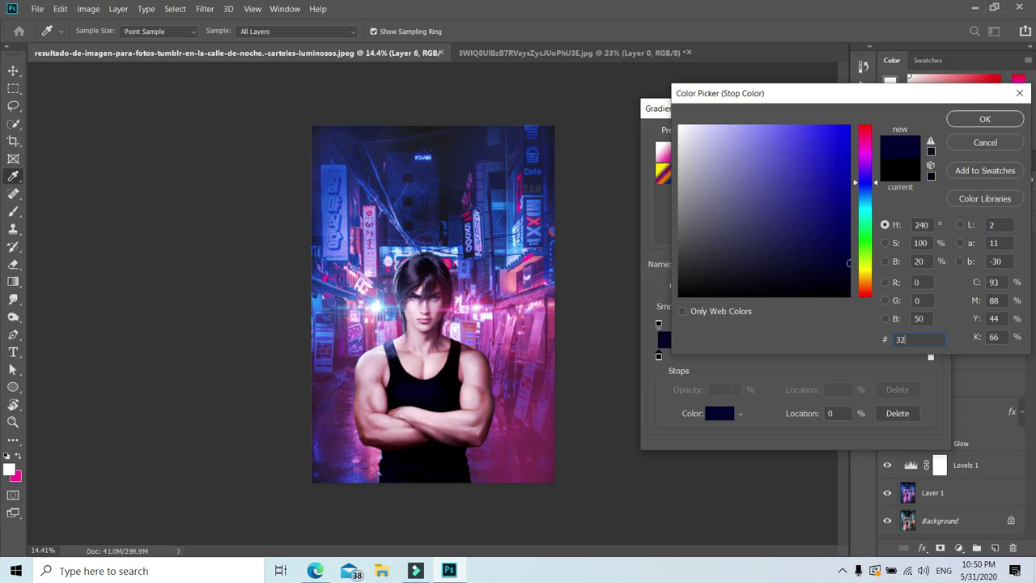
text(67)
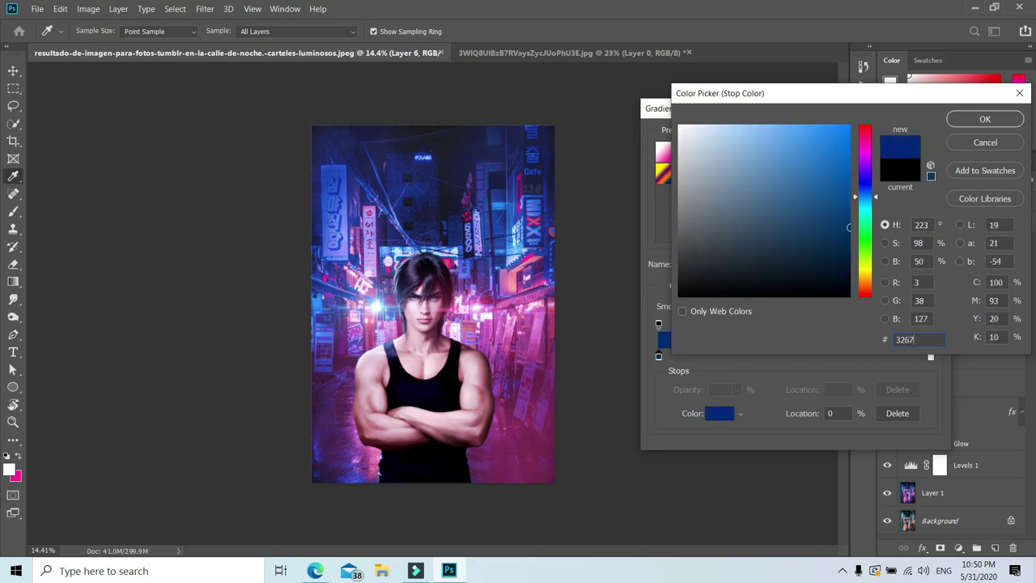
text(ff)
click(985, 119)
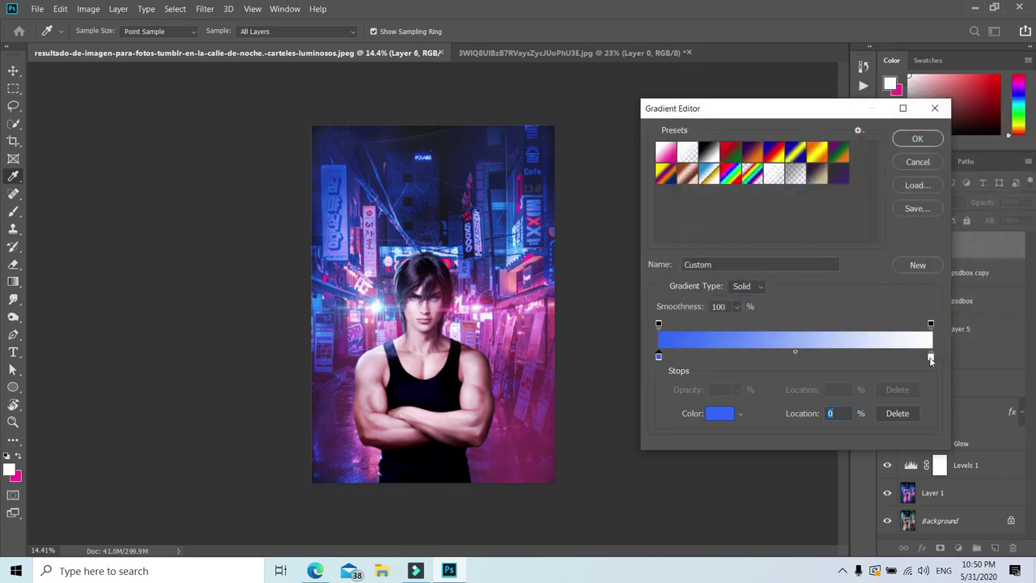
double_click(932, 358)
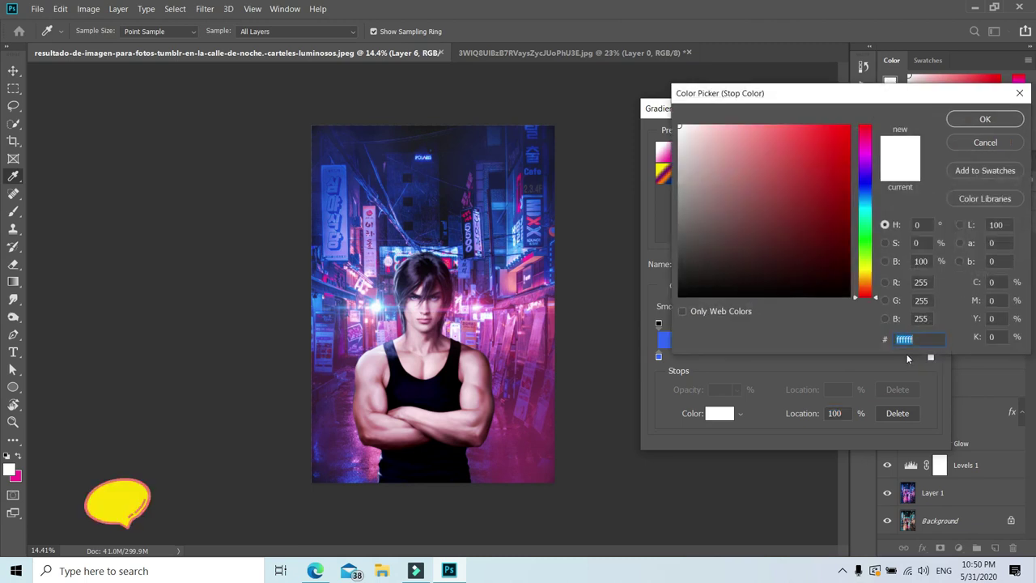
text(f5a10e)
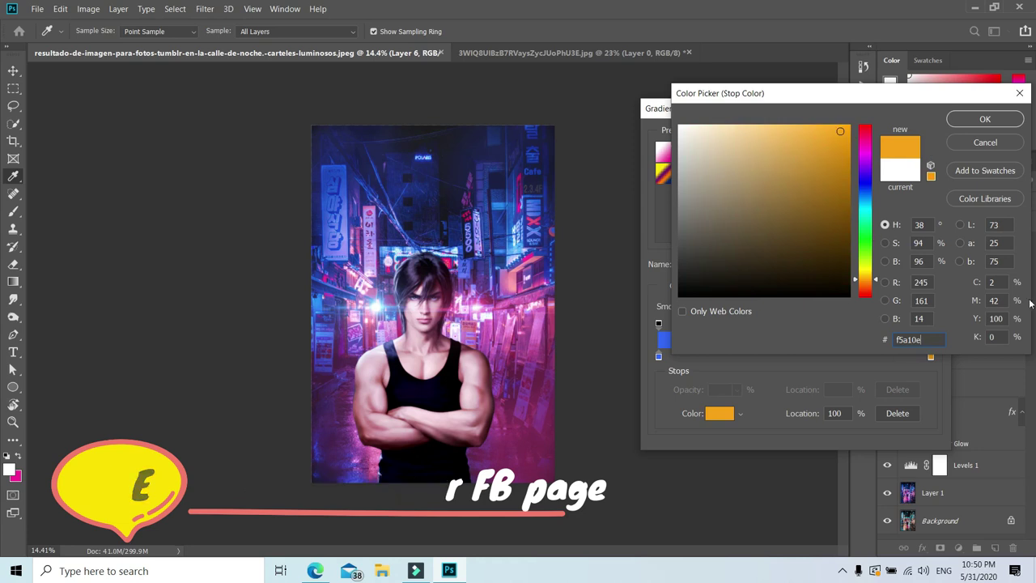
click(985, 119)
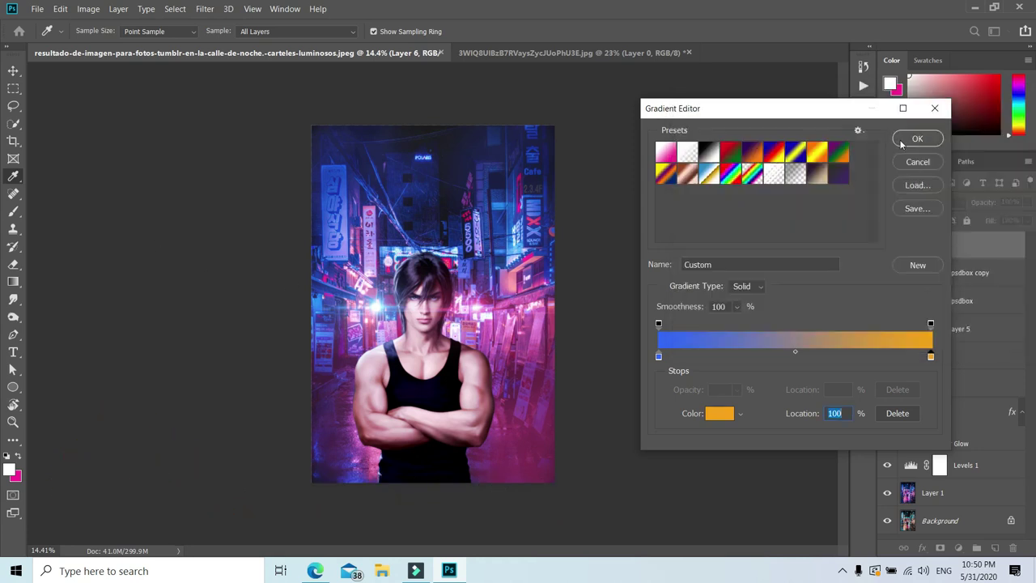
click(901, 142)
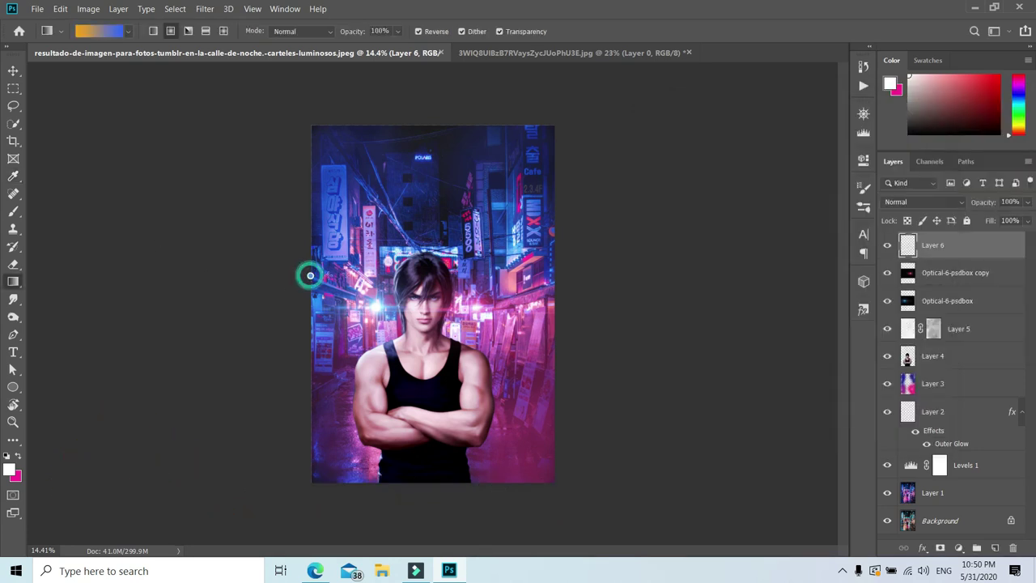
Step: Replace a trial radial fill with a left-to-right linear gradient across Layer 6
drag(310, 275, 349, 267)
key(ctrl+z)
click(152, 31)
drag(308, 264, 583, 269)
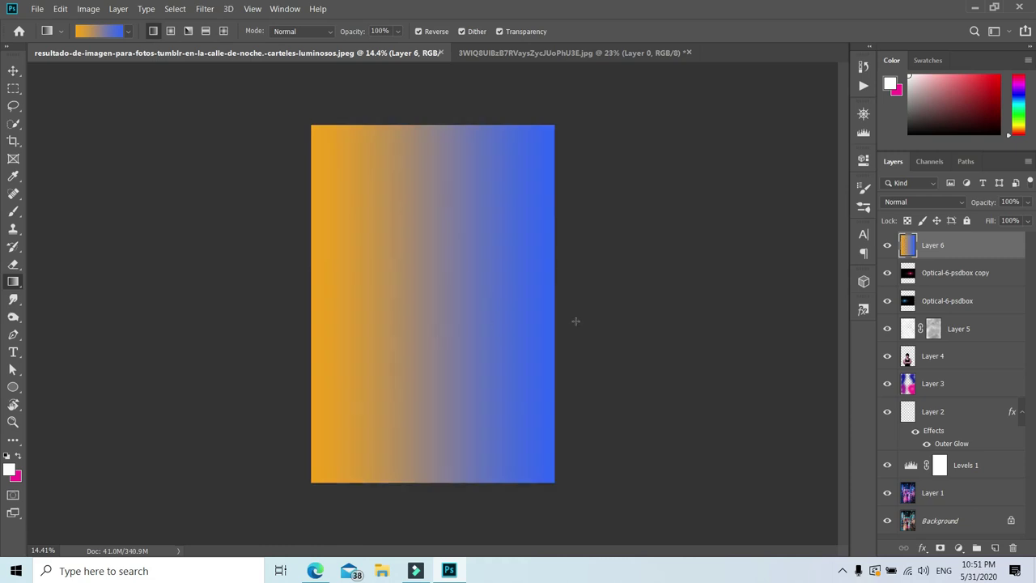
Step: Blend Layer 6 in Soft Light mode at 63% opacity
click(910, 209)
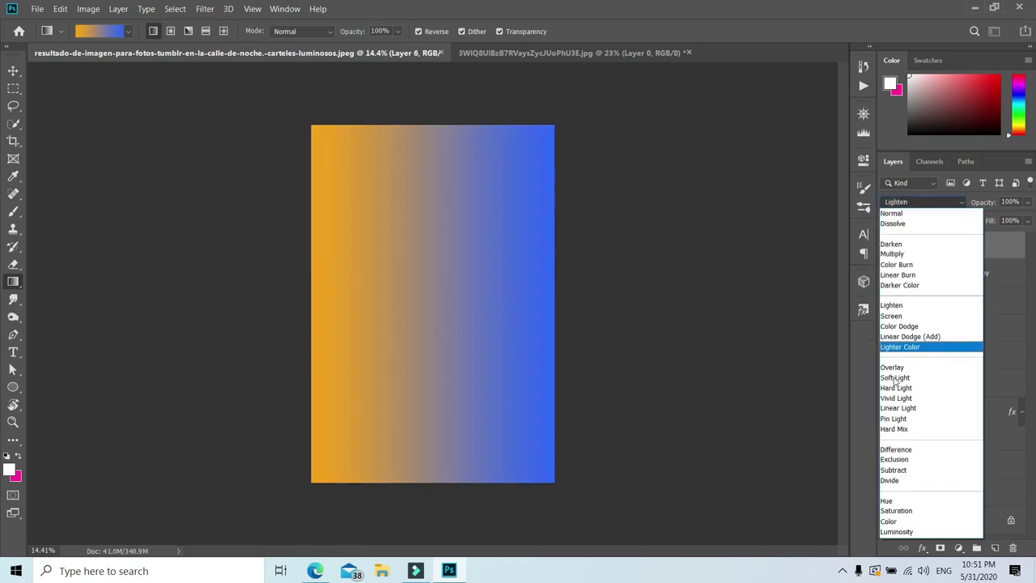
click(896, 378)
drag(988, 206, 965, 205)
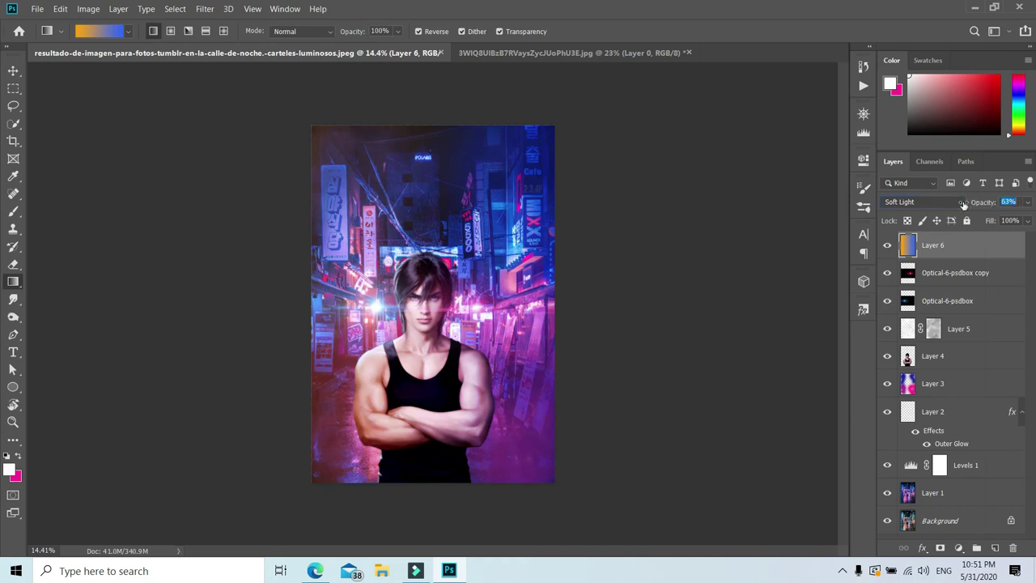
click(13, 70)
scroll(450, 278, up, 2)
scroll(445, 280, up, 1)
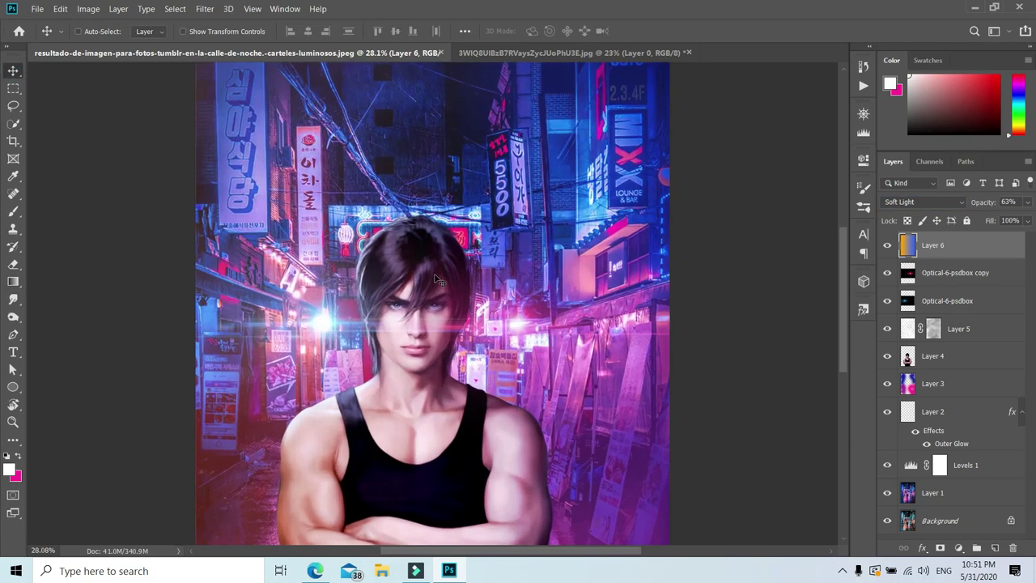
scroll(433, 283, up, 1)
scroll(412, 301, up, 1)
scroll(410, 306, down, 2)
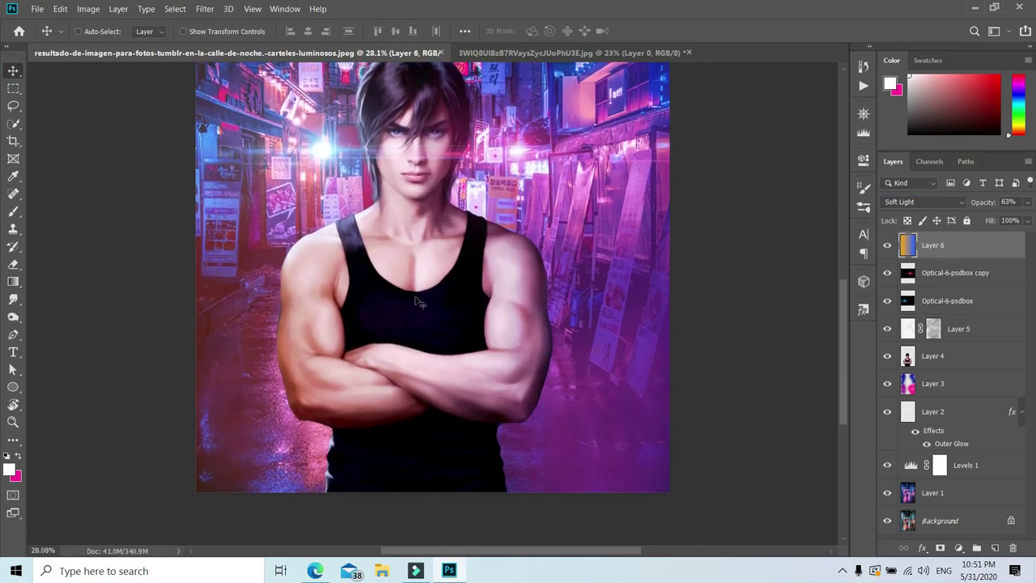
scroll(405, 303, down, 2)
scroll(402, 301, down, 2)
scroll(405, 304, down, 1)
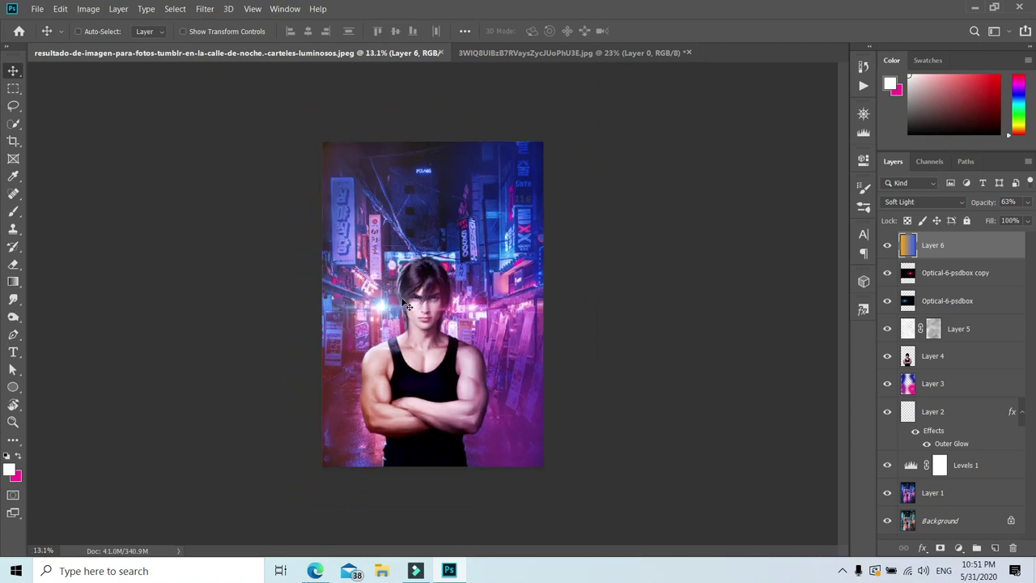